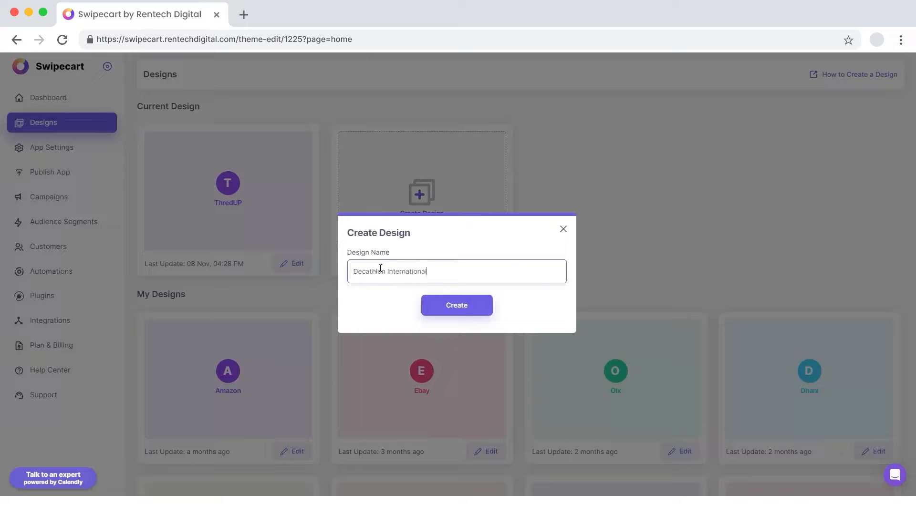
Step: Create a new design named Decathlon International and open it for editing
left_click(462, 308)
left_click(456, 454)
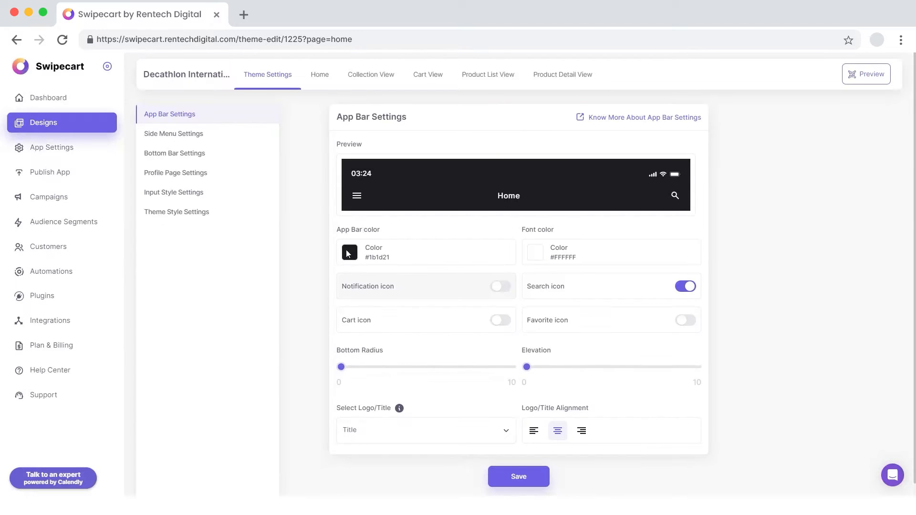
Step: Set the app bar color to #0079BA and enable the cart icon
left_click(349, 252)
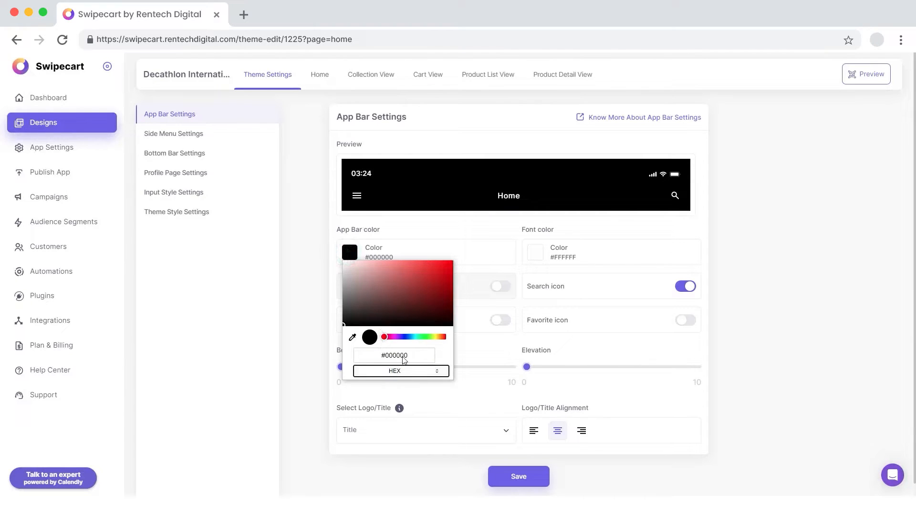
type("0079BA")
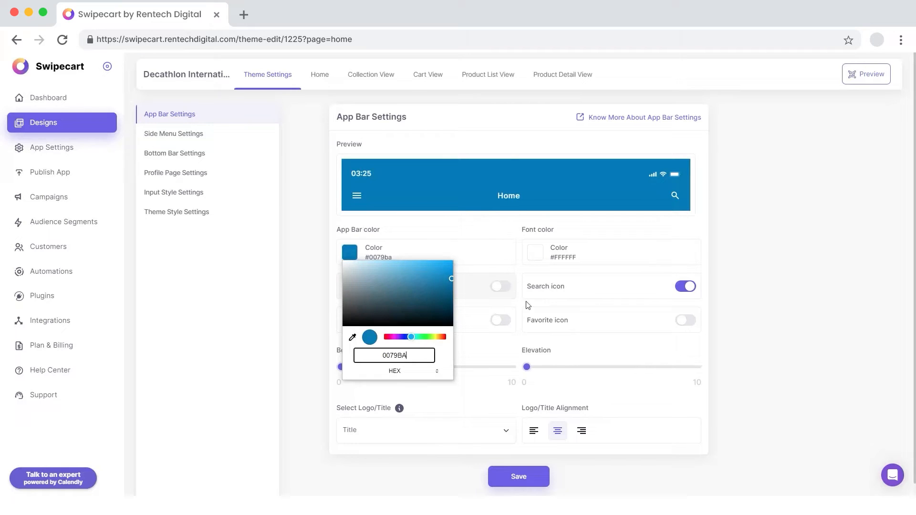
left_click(499, 324)
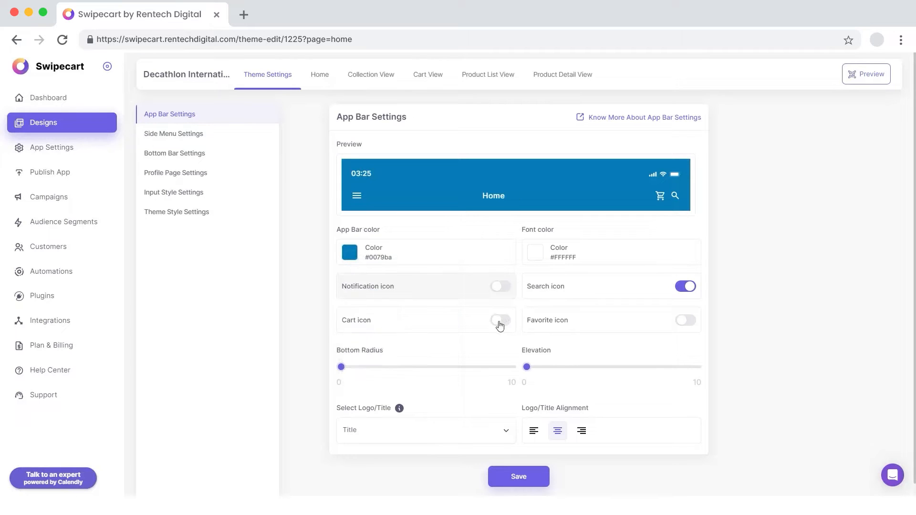
Step: Replace the app bar title with a logo using the 0_Logo image, then save and confirm the app bar settings
left_click(437, 431)
left_click(381, 447)
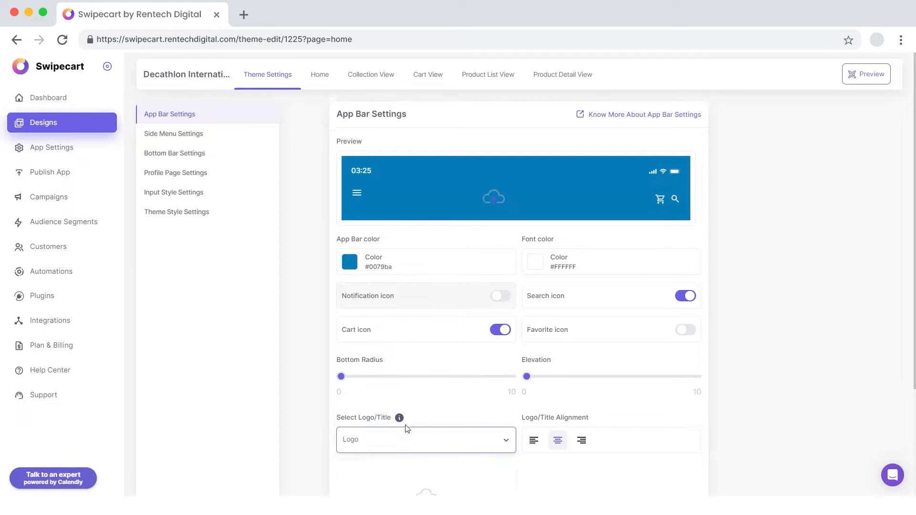
scroll(415, 441, "down", 1)
left_click(429, 458)
left_click(441, 177)
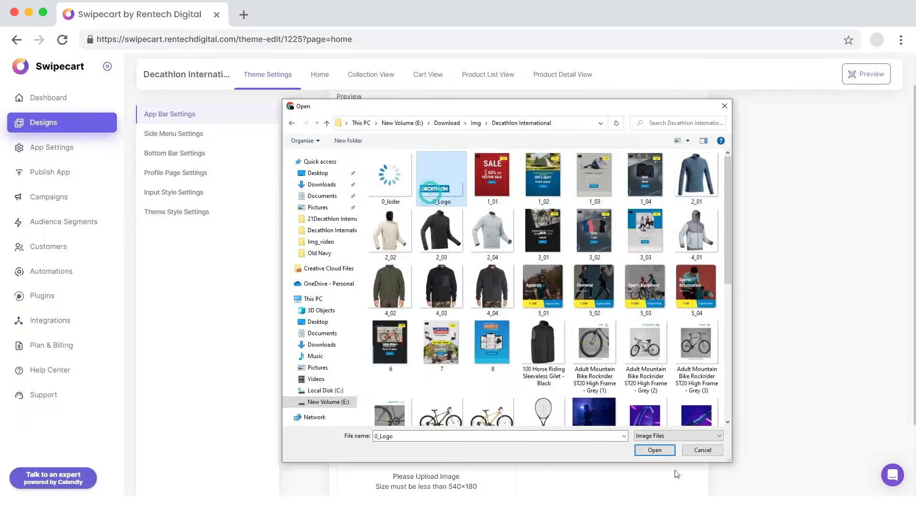
left_click(655, 451)
scroll(626, 398, "down", 2)
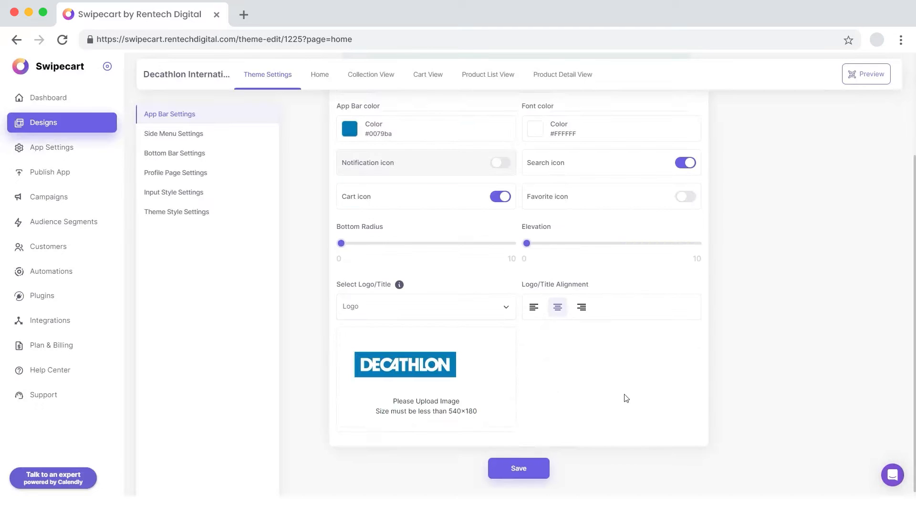
left_click(531, 467)
left_click(522, 299)
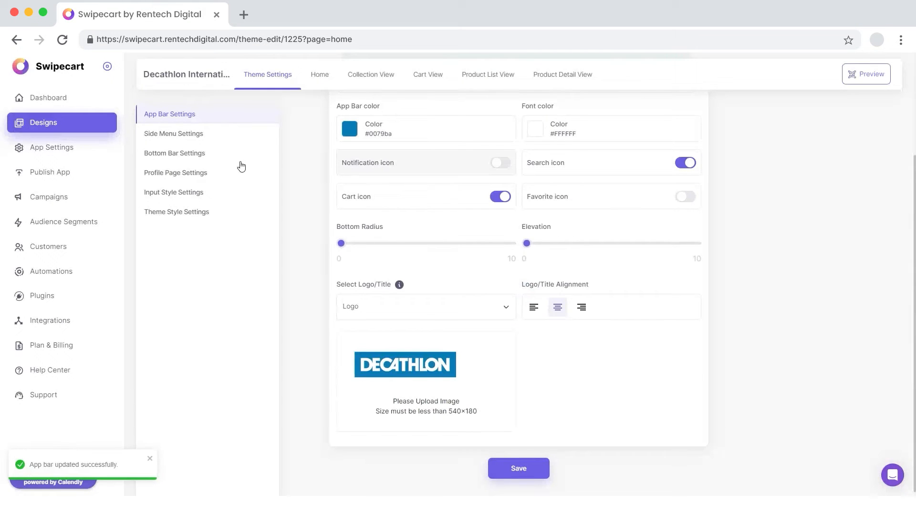
Step: Choose the Reside Menu style for the side menu, save it and confirm the update
left_click(191, 134)
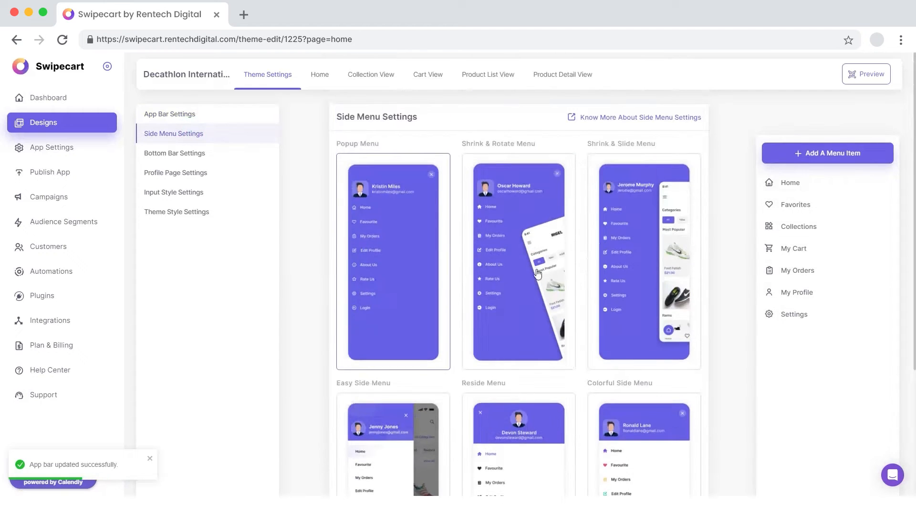
left_click(513, 352)
scroll(513, 350, "down", 1)
left_click(516, 473)
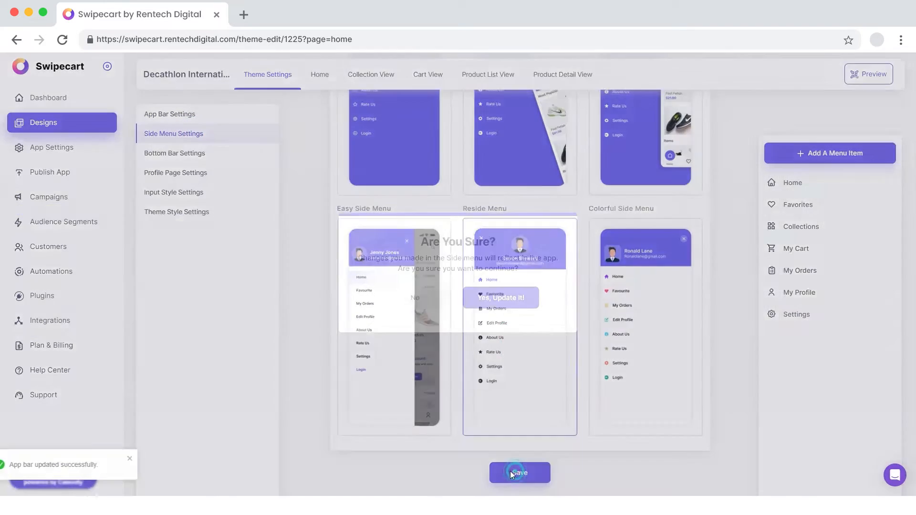
left_click(487, 298)
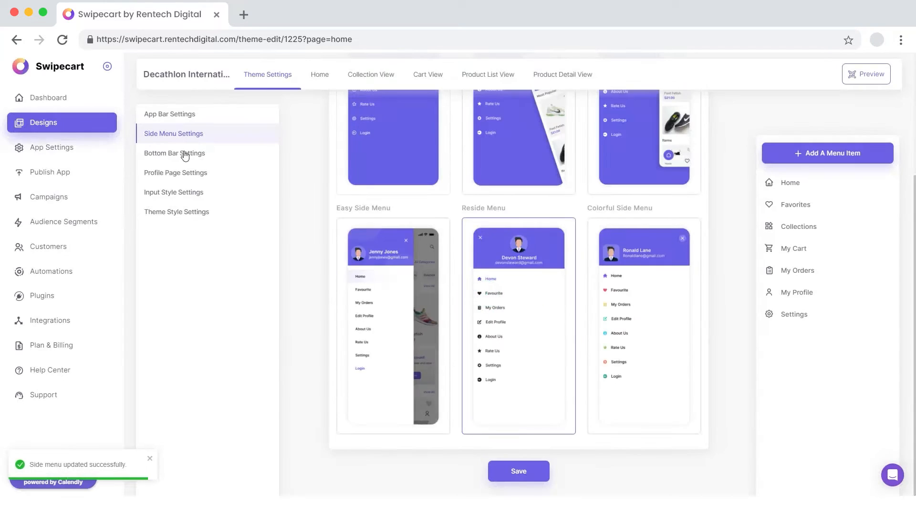
Step: Choose a bottom bar style for the app, save it and confirm the update
left_click(185, 155)
scroll(548, 257, "up", 2)
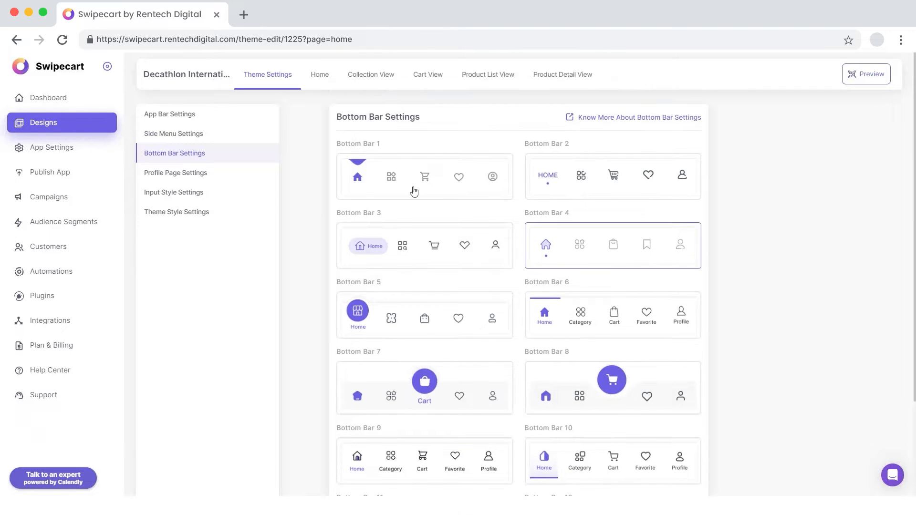
scroll(501, 319, "down", 3)
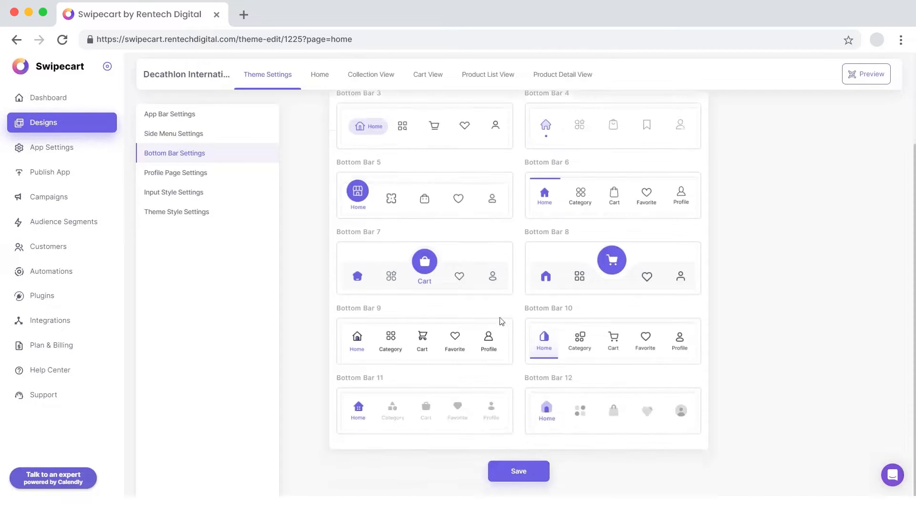
left_click(519, 471)
left_click(512, 300)
Step: Apply Profile Style 2 to the profile page, save it and confirm the update
left_click(177, 176)
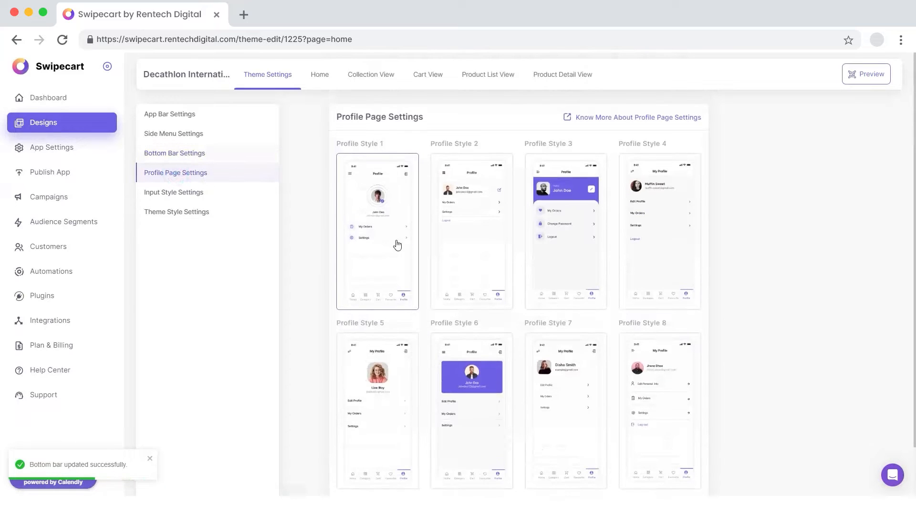
left_click(463, 231)
scroll(482, 307, "down", 2)
left_click(518, 471)
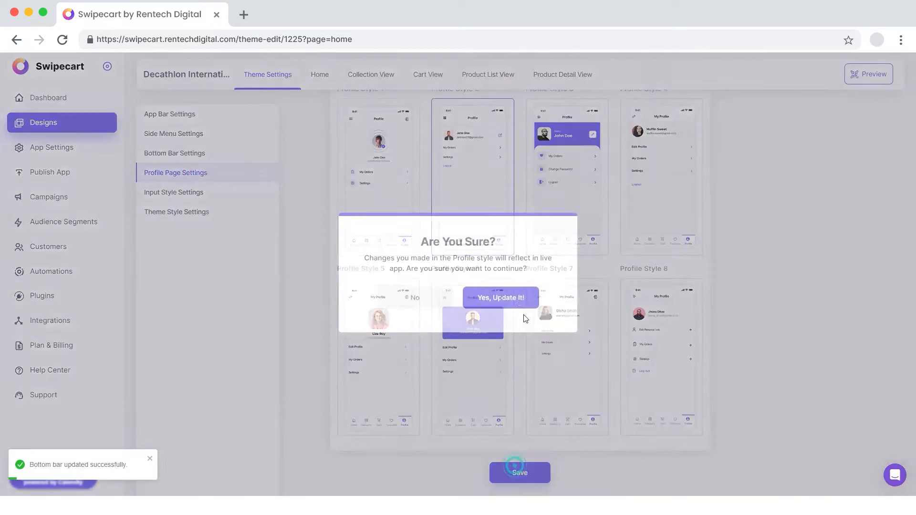
left_click(513, 298)
Step: Apply Input Style 2 to the sign-in screens, save it and confirm the update
left_click(193, 195)
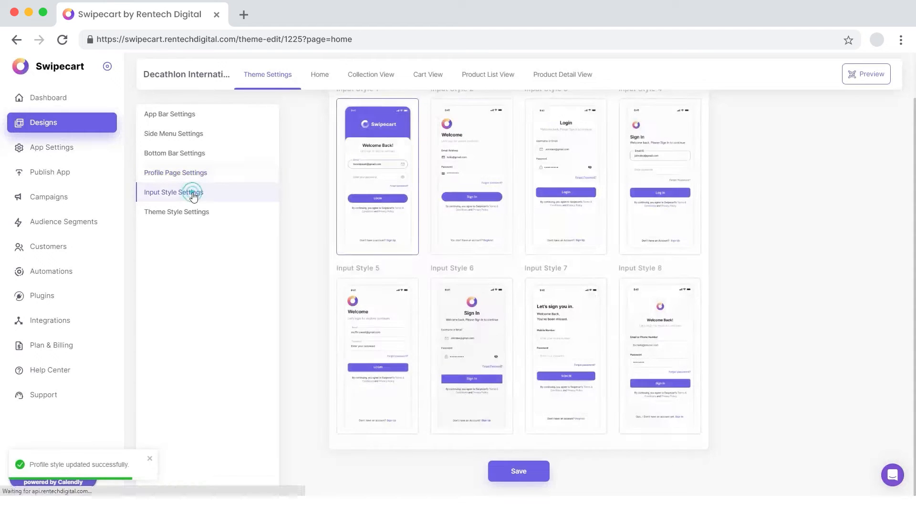
scroll(482, 307, "up", 2)
left_click(480, 242)
scroll(542, 448, "down", 2)
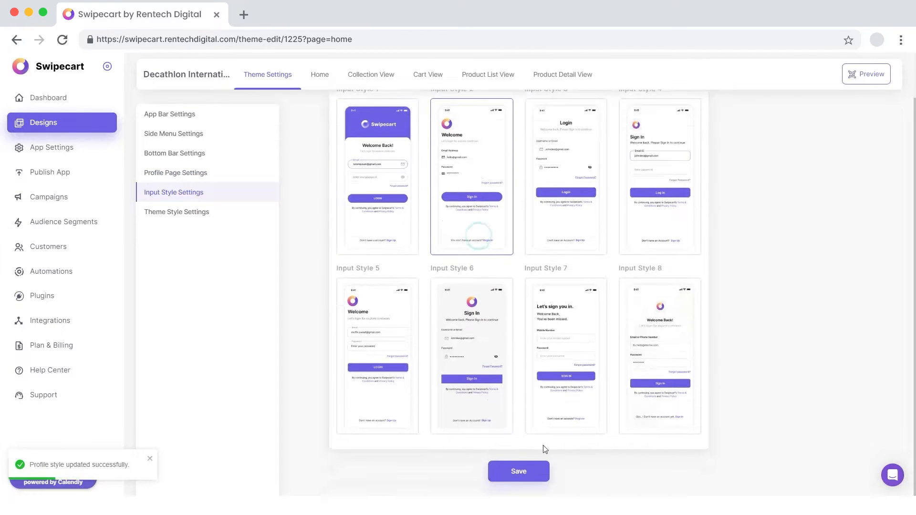
left_click(520, 472)
left_click(522, 299)
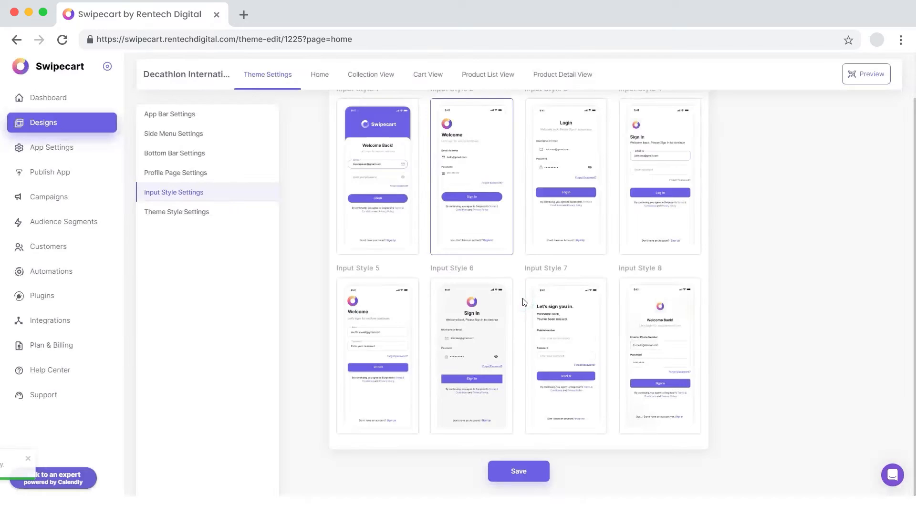
Step: Set the theme font style to Roboto and upload the 0_loder GIF as the loader
left_click(181, 212)
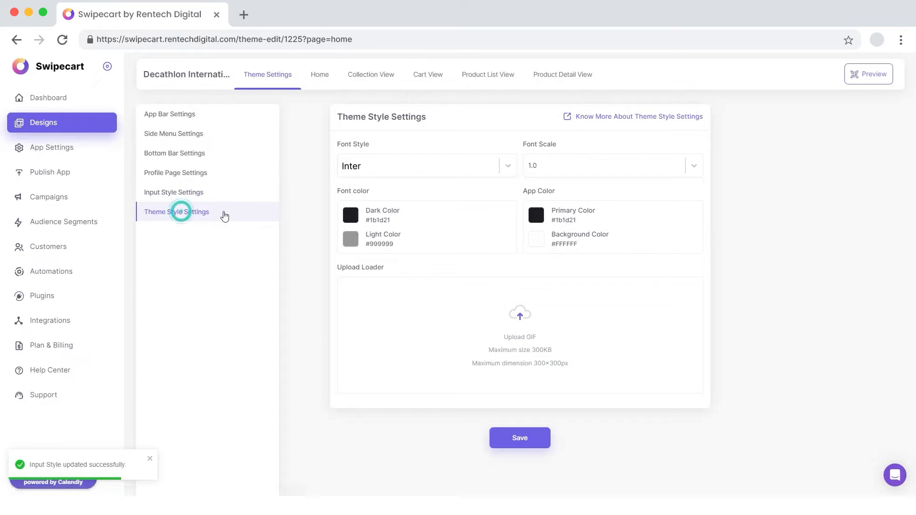
left_click(356, 175)
type("robo")
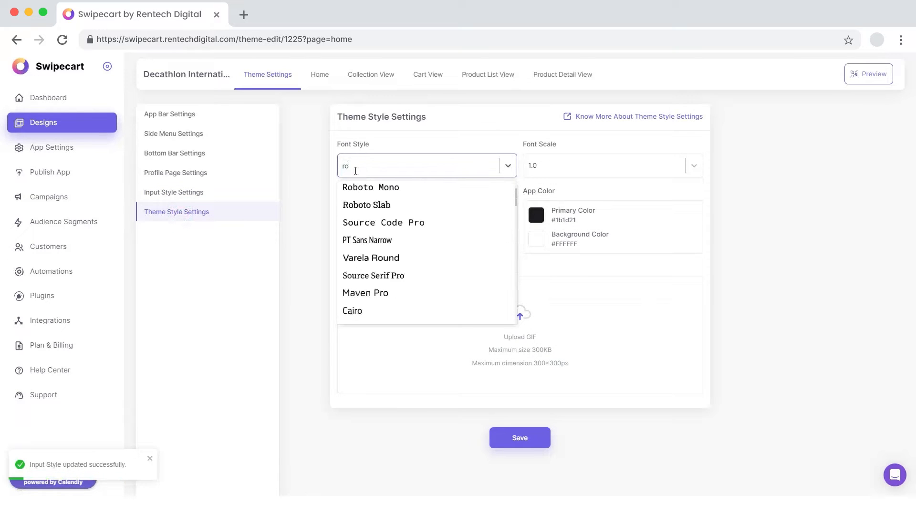
left_click(345, 187)
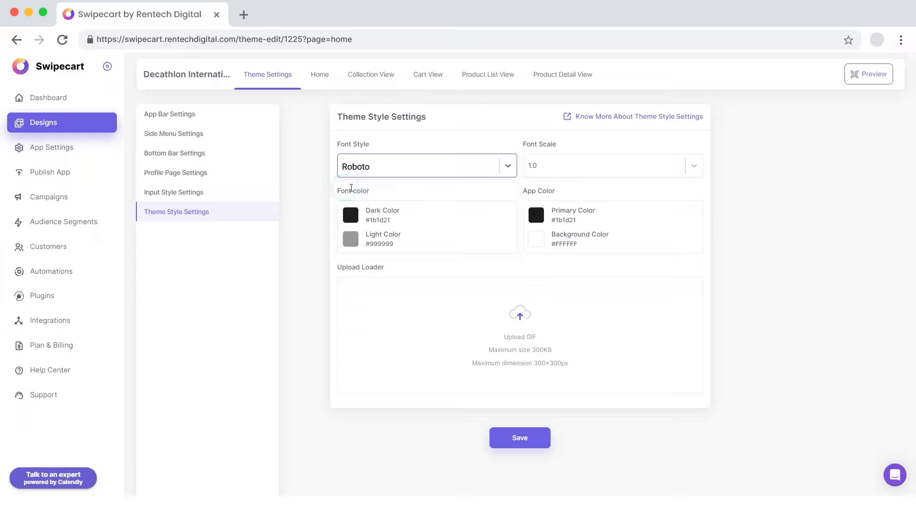
left_click(523, 340)
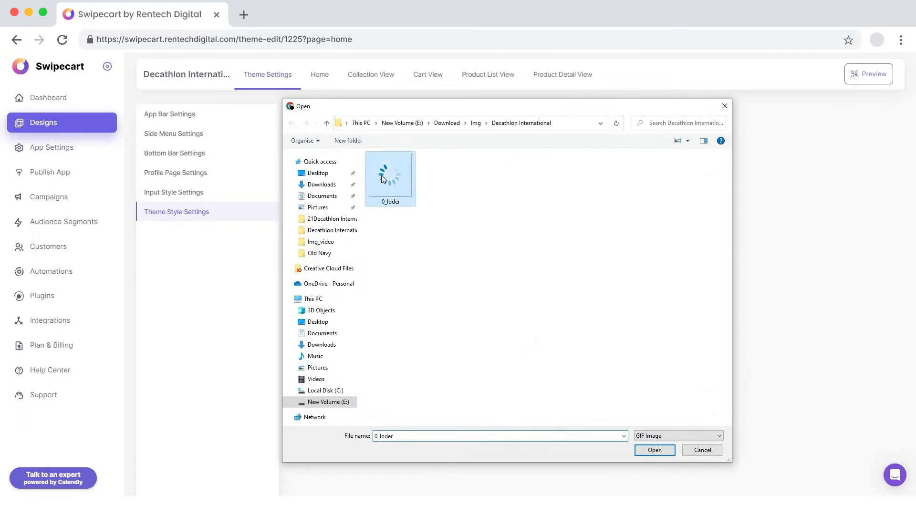
left_click(647, 451)
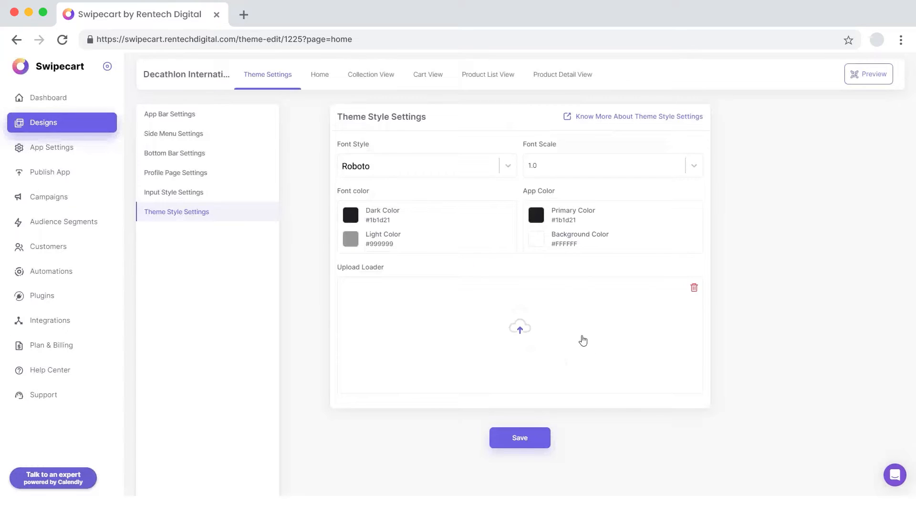
Step: Set the theme's dark font color to hex 0079BA, then save and confirm the theme style settings
left_click(352, 217)
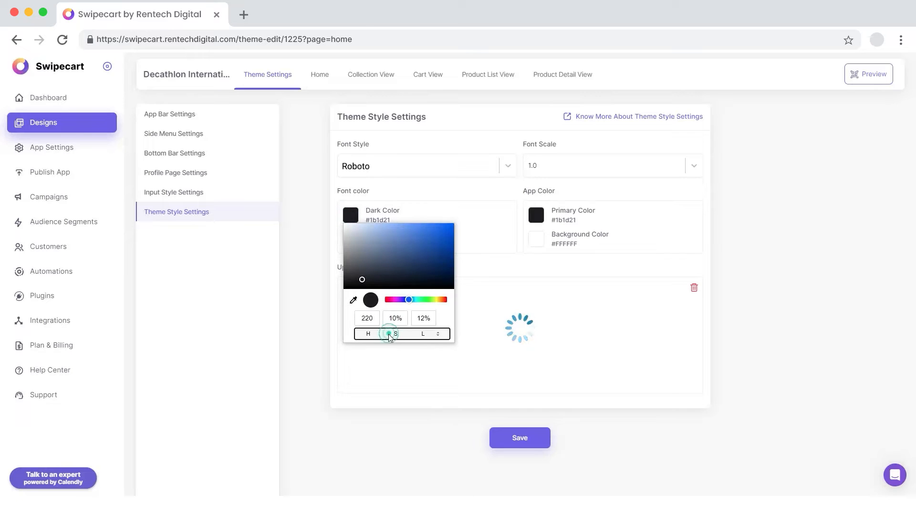
type("007")
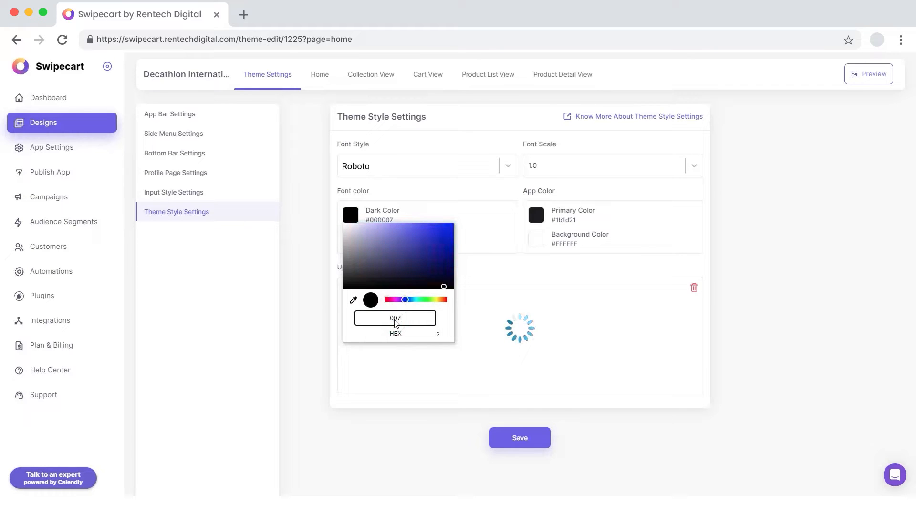
type("9BA")
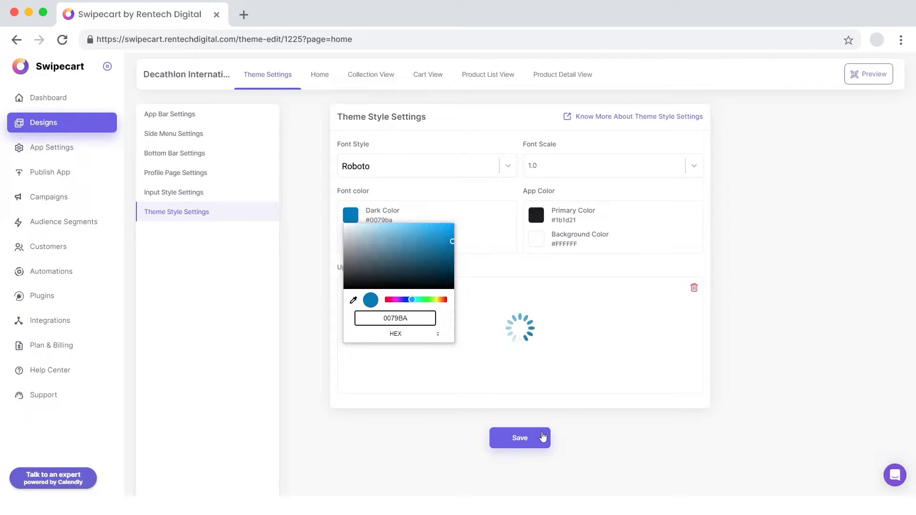
left_click(543, 437)
left_click(496, 297)
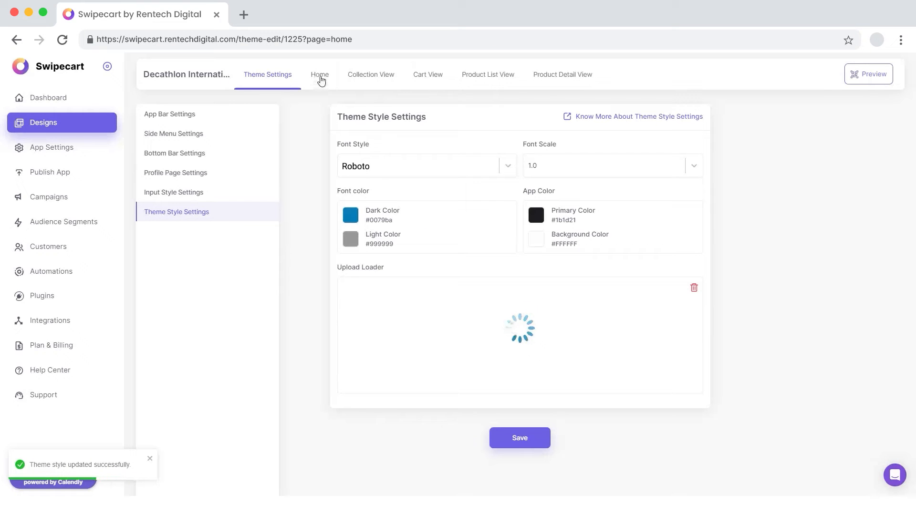
Step: Add a Search widget to the Home page and save its style with the search and mic icons enabled
left_click(321, 77)
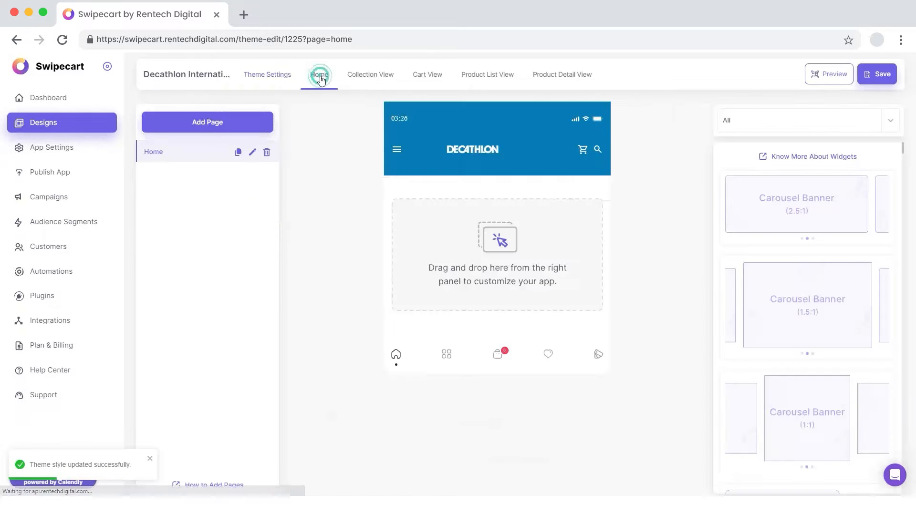
left_click(829, 120)
scroll(798, 215, "down", 1)
scroll(798, 215, "down", 2)
left_click(749, 220)
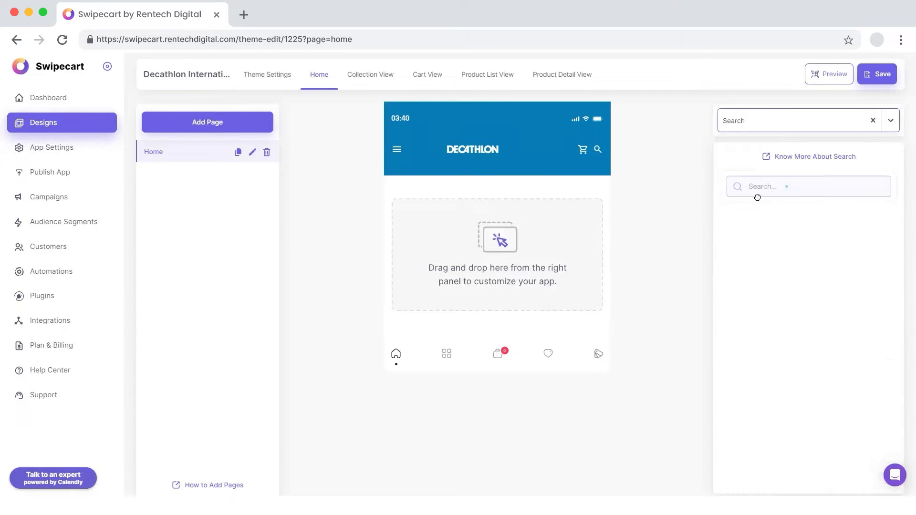
left_click_drag(758, 197, 463, 209)
left_click(649, 188)
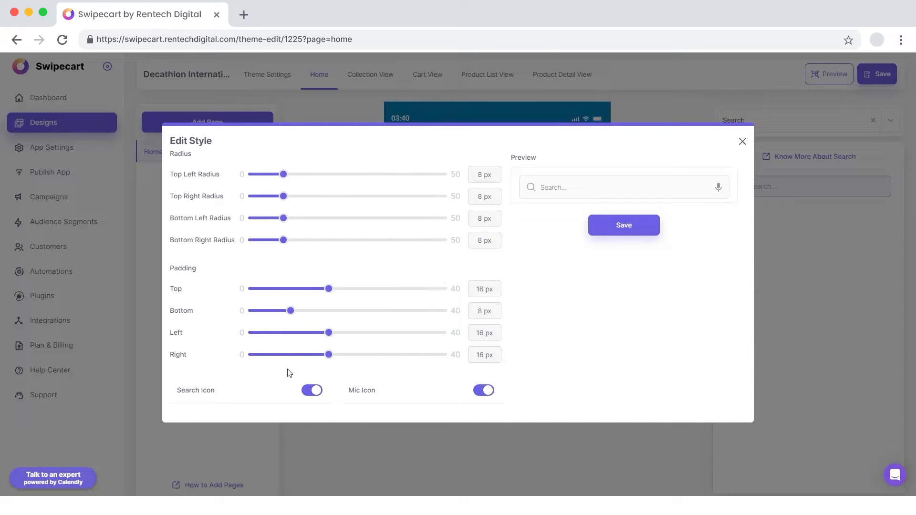
left_click(629, 224)
left_click(760, 123)
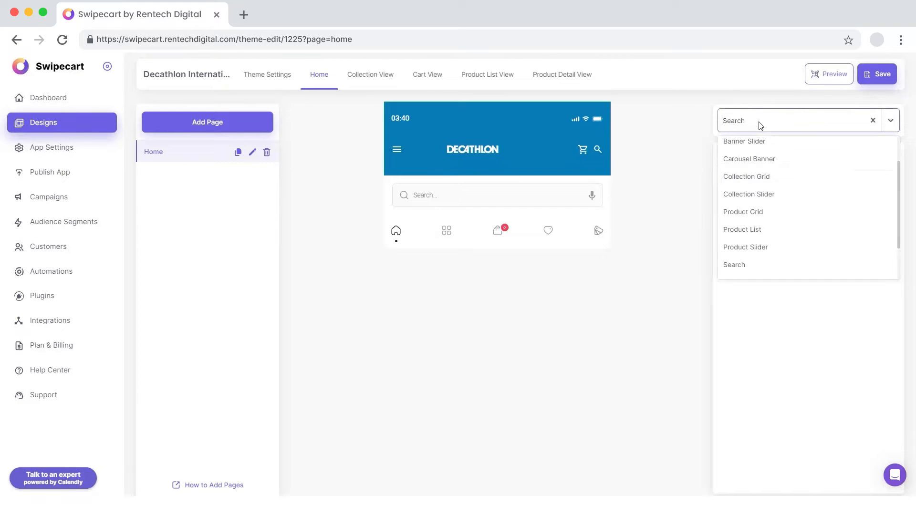
left_click(762, 192)
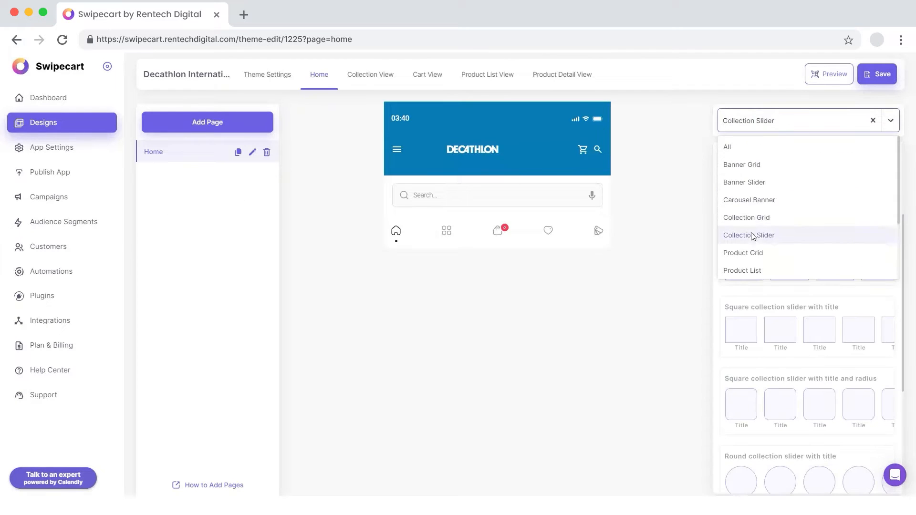
left_click(751, 183)
Step: Filter the widgets to Carousel Banner and place the 1.5:2 carousel banner below the search bar on the Home page
left_click(765, 127)
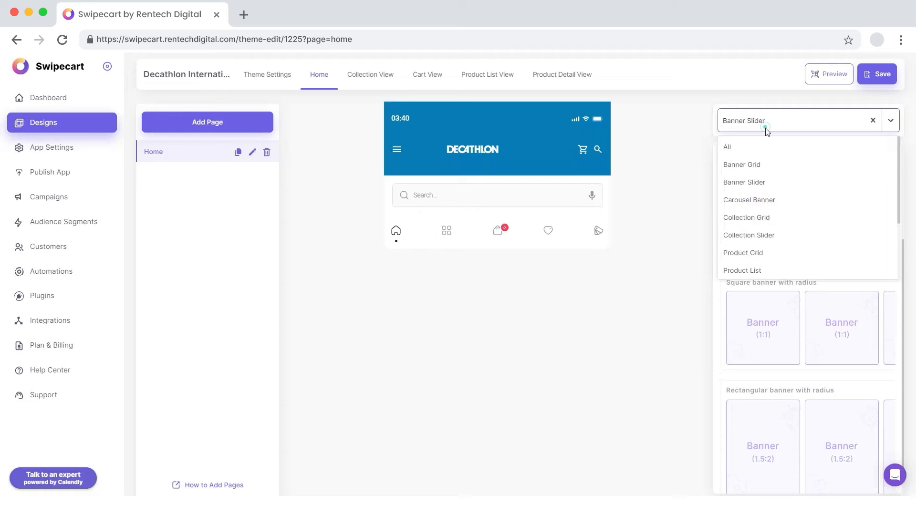
left_click(754, 200)
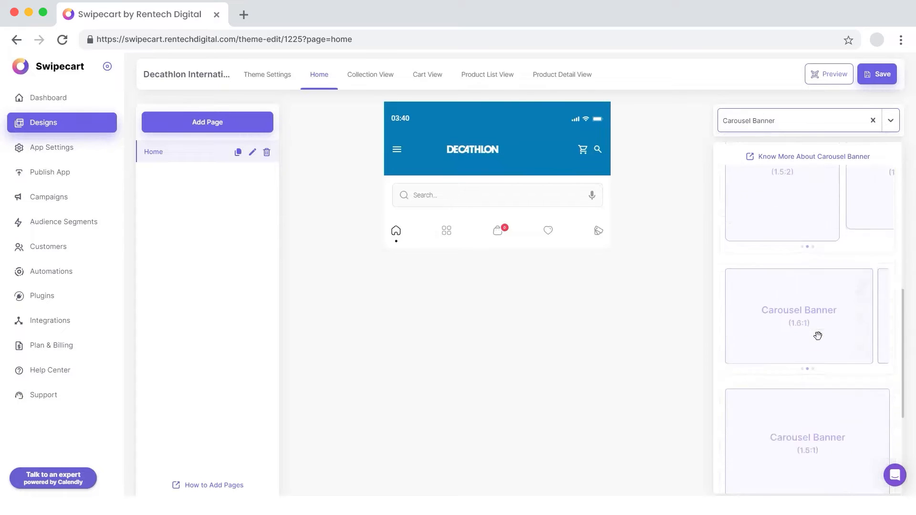
left_click_drag(814, 374, 483, 284)
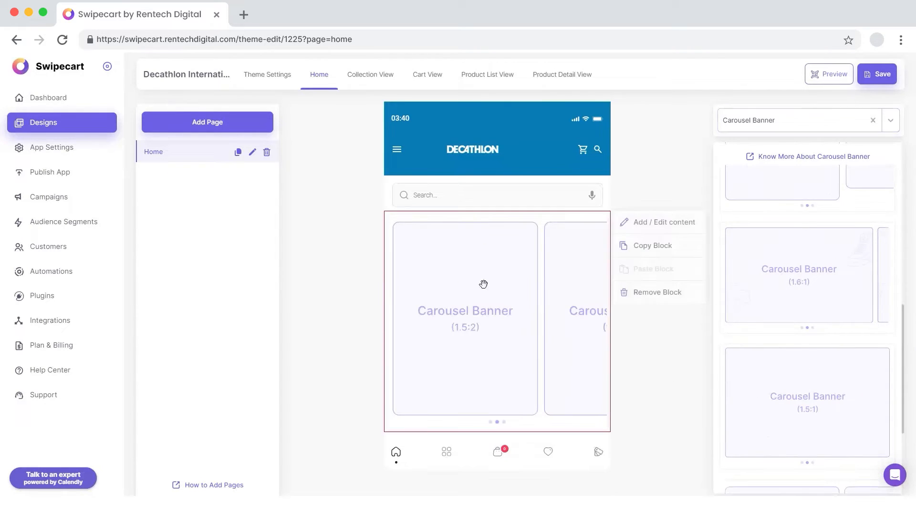
Step: Add a carousel slide using image 1_01, linked to the product Men Synthetic Mountain Trekking Padded Jacket
left_click(673, 213)
left_click(395, 286)
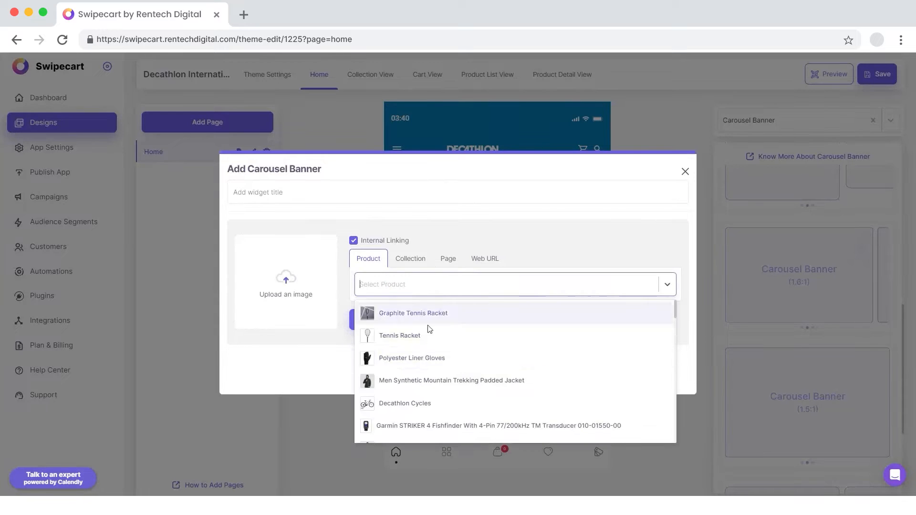
scroll(429, 362, "down", 3)
scroll(436, 372, "up", 3)
left_click(399, 380)
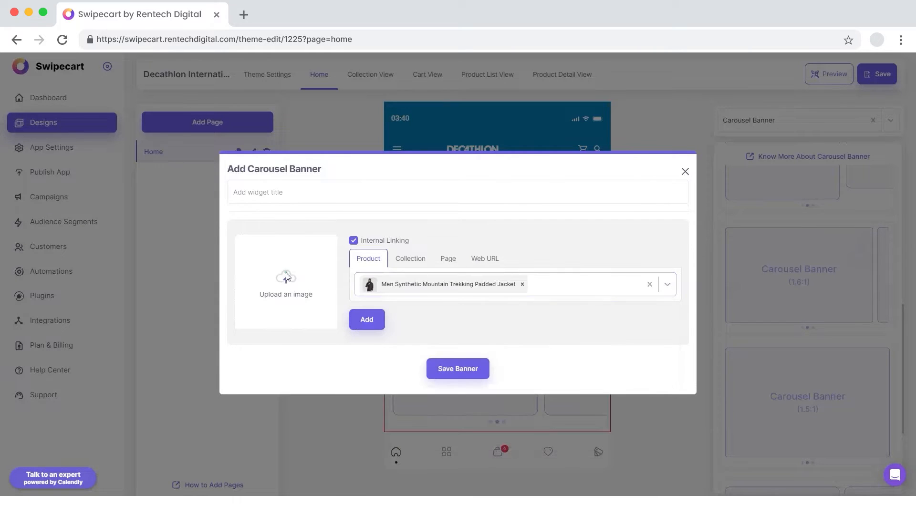
left_click(285, 286)
left_click(443, 163)
left_click(602, 434)
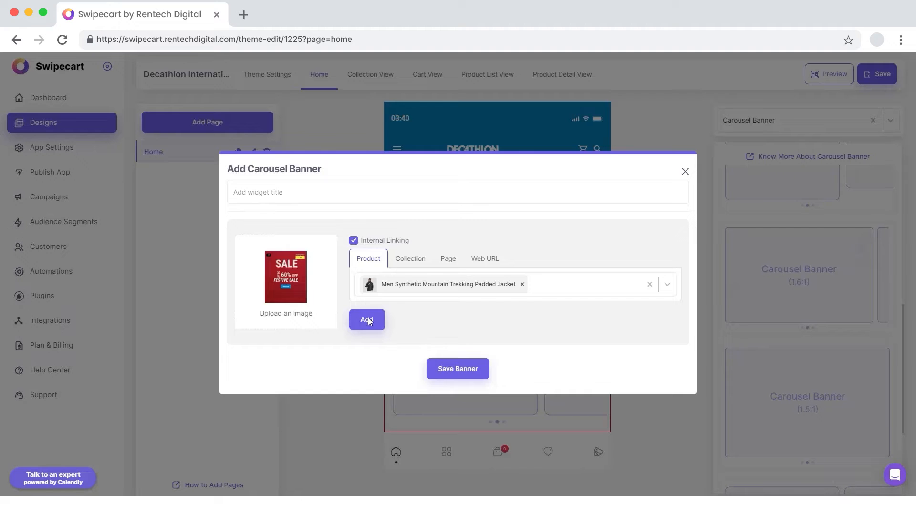
left_click(368, 317)
Step: Add slides with images 1_02, 1_03 and 1_04, linking products including Polyester Liner Gloves and Lauren By Ralph Lauren Cocktail Dress, and save the banner
left_click(384, 318)
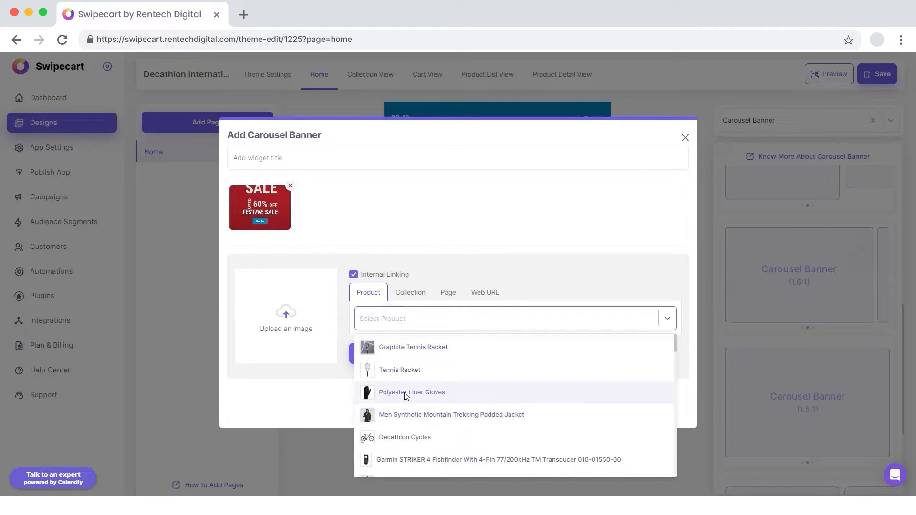
left_click(403, 392)
left_click(293, 314)
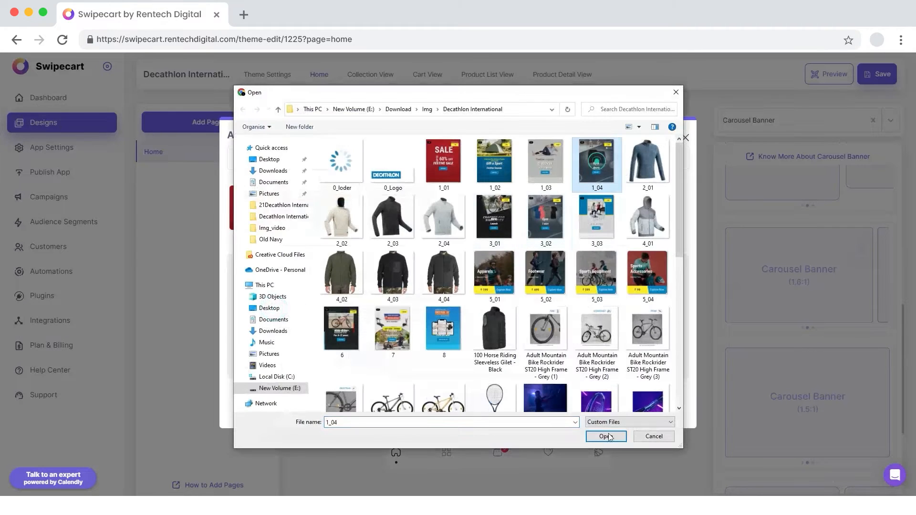
left_click(605, 436)
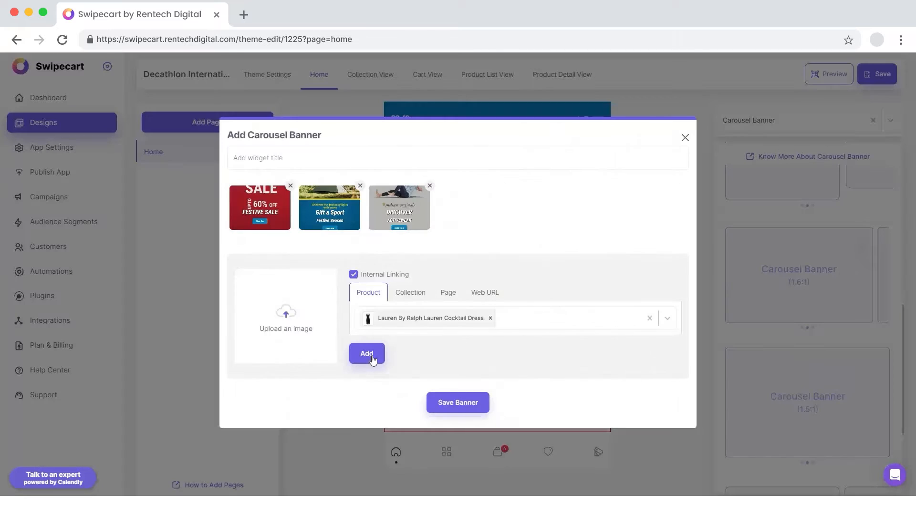
left_click(374, 356)
left_click(471, 402)
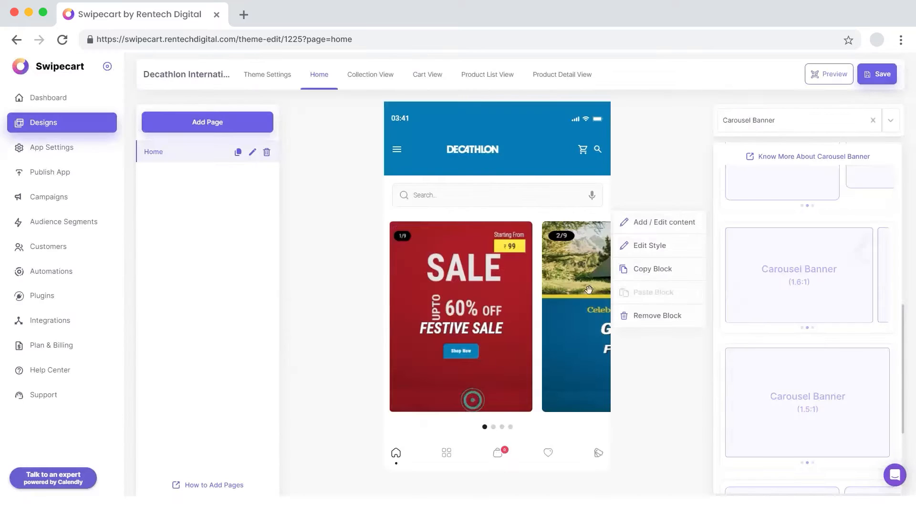
Step: Style the carousel banner with Cover images, a smaller bottom padding and indicator Variants 3, and save the style
left_click(647, 246)
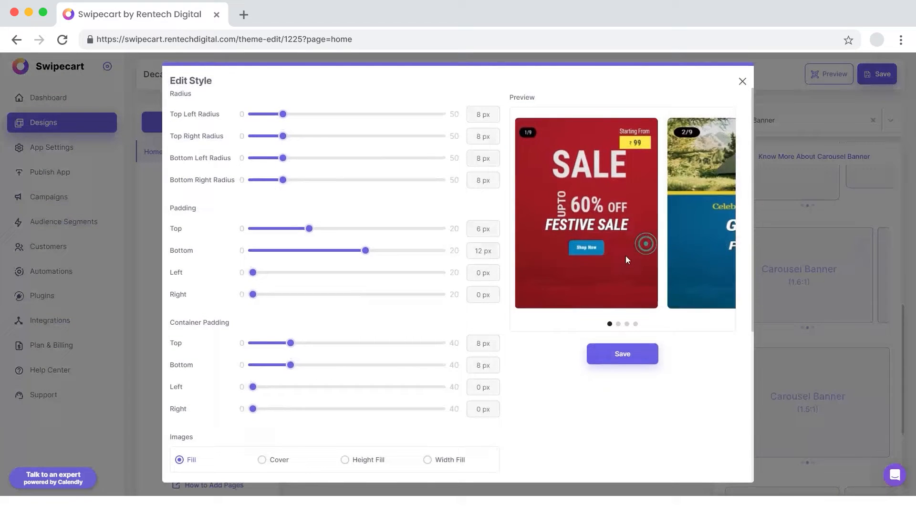
left_click(263, 461)
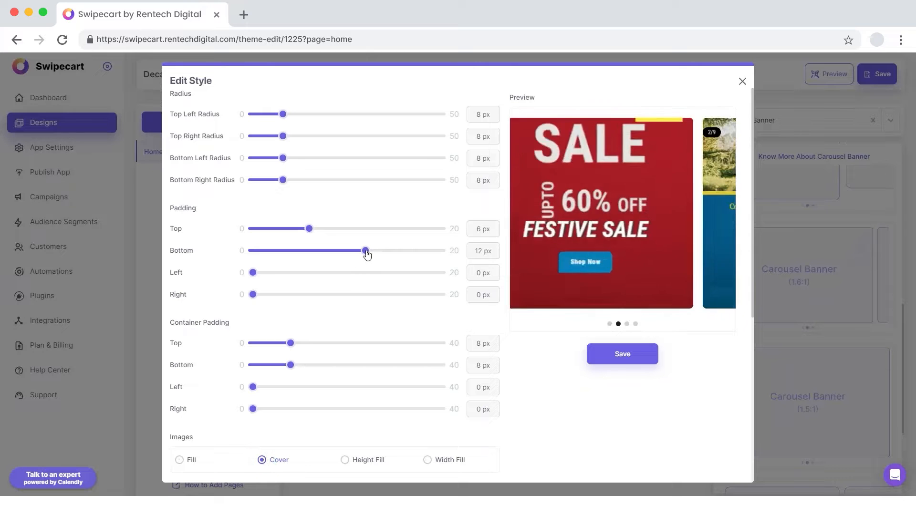
left_click_drag(366, 251, 290, 256)
scroll(318, 299, "down", 6)
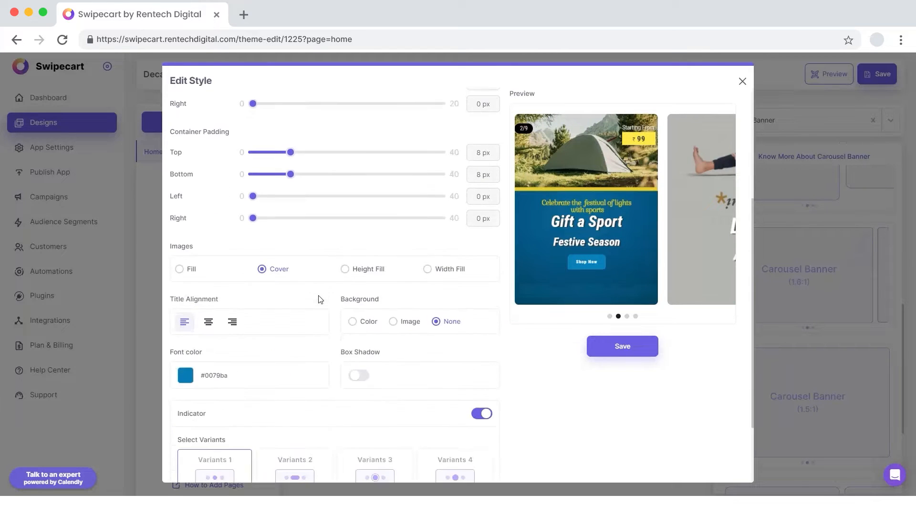
left_click(375, 385)
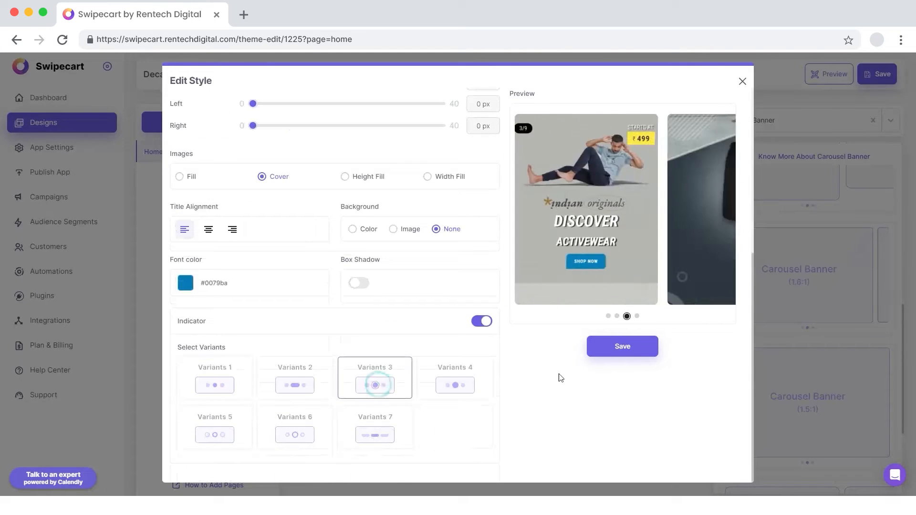
left_click(623, 347)
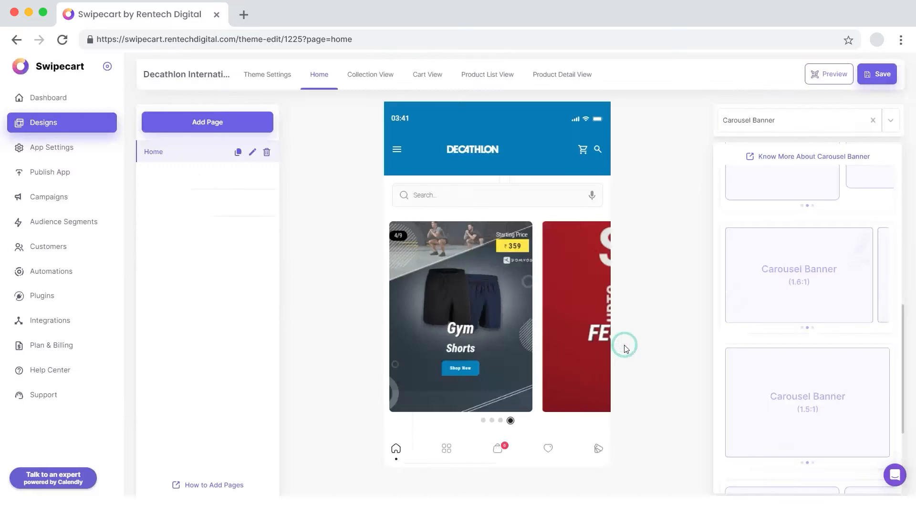
Step: Filter the widgets to Product Grid and place Product grid widget 2 below the carousel banner on the Home page
left_click(752, 125)
scroll(753, 210, "down", 2)
left_click(754, 206)
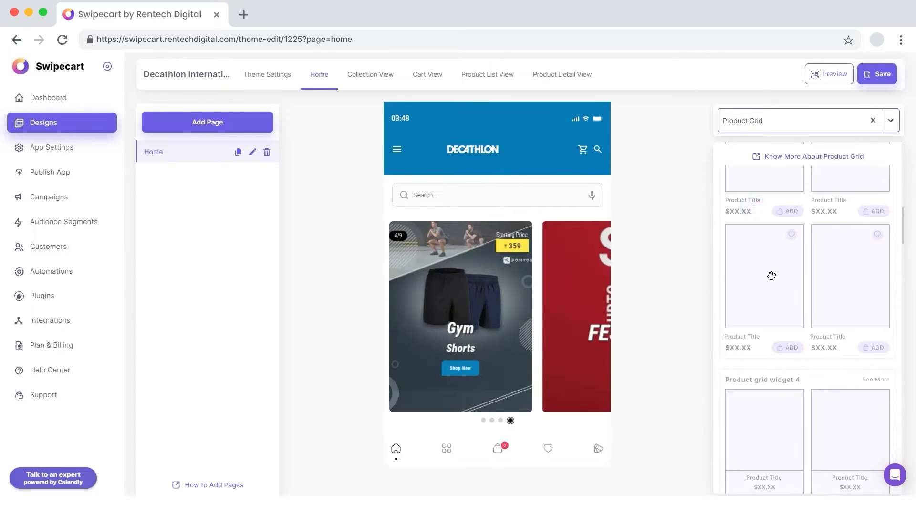
scroll(789, 267, "up", 4)
left_click_drag(789, 268, 496, 458)
scroll(525, 382, "down", 4)
Step: Fill the product grid with four linked products using images 2_01, 2_02, 2_03 and 2_04, and save its content
left_click(658, 245)
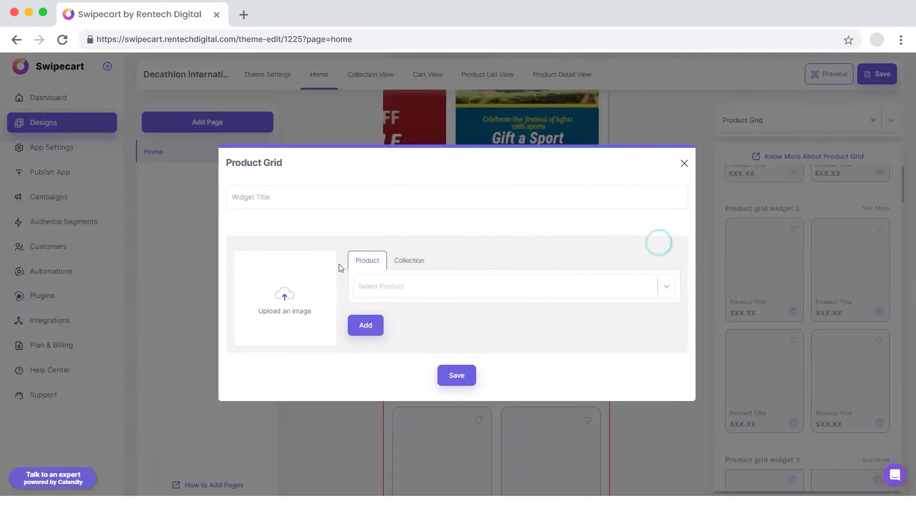
left_click(376, 287)
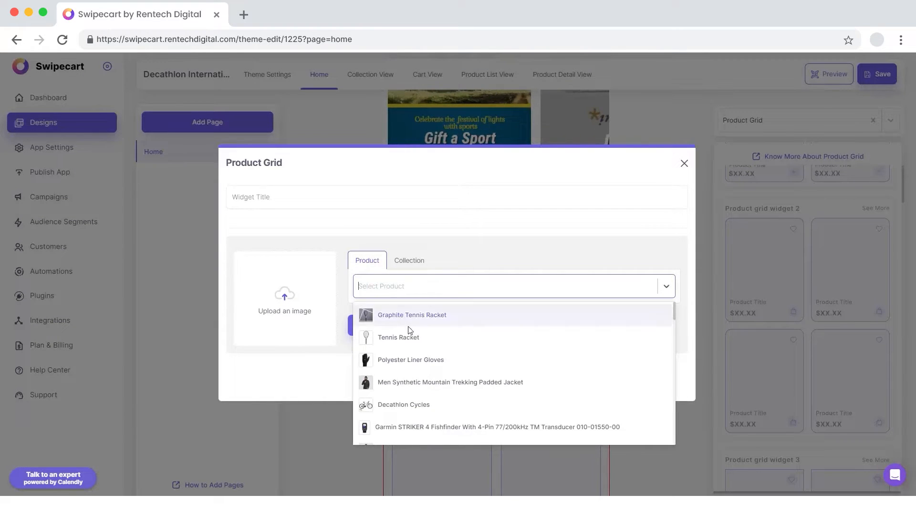
scroll(408, 337, "down", 2)
left_click(403, 344)
left_click(276, 304)
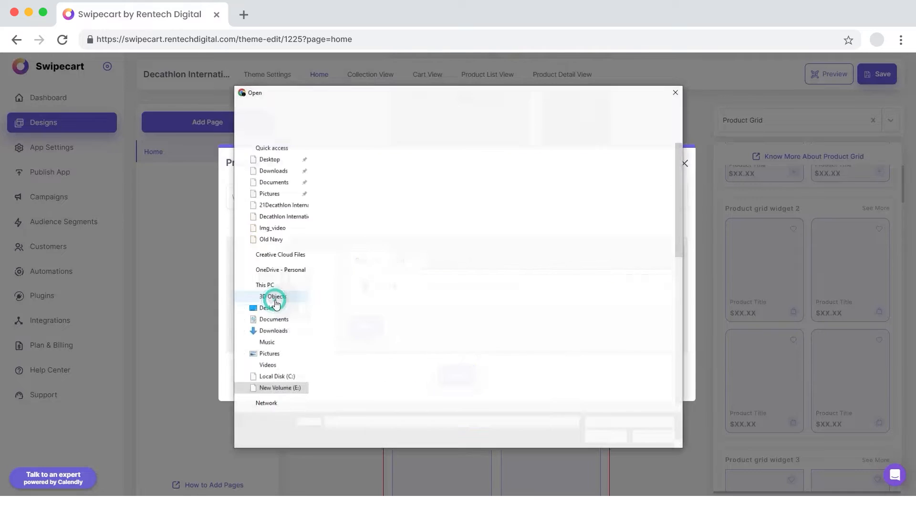
left_click(637, 161)
left_click(606, 436)
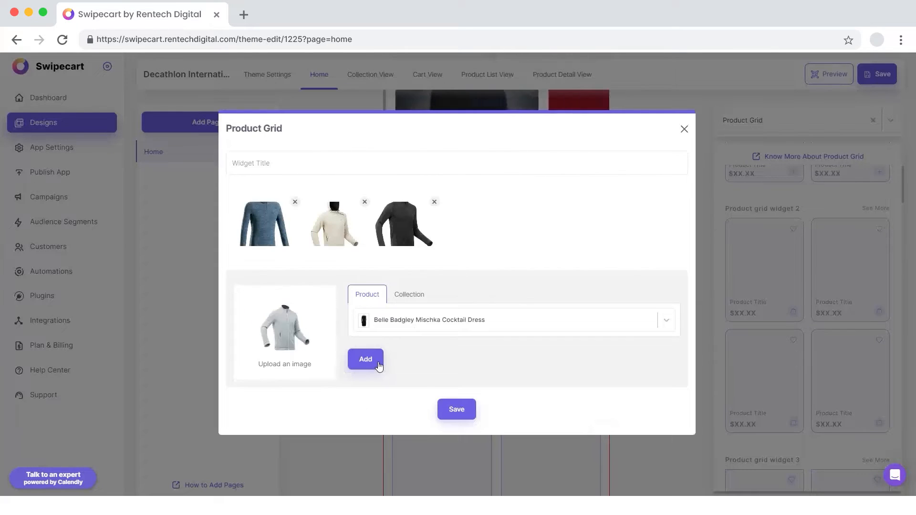
left_click(378, 365)
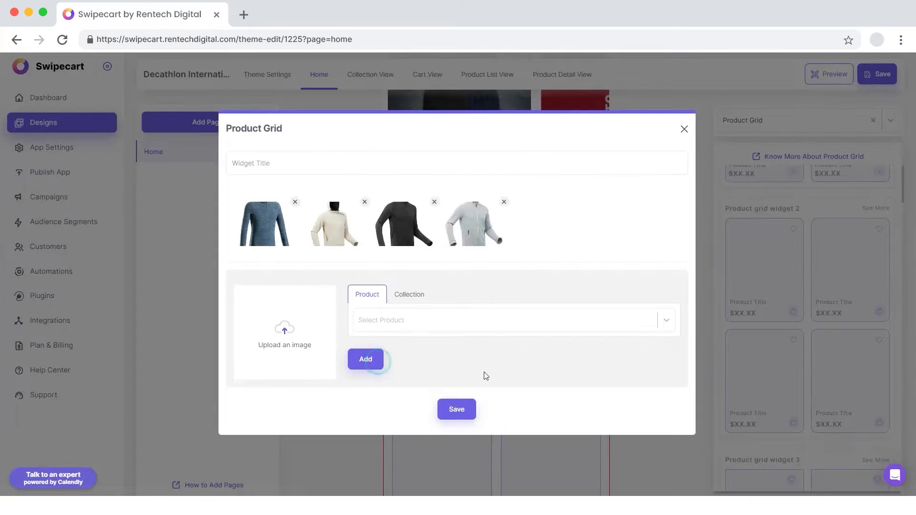
left_click(456, 409)
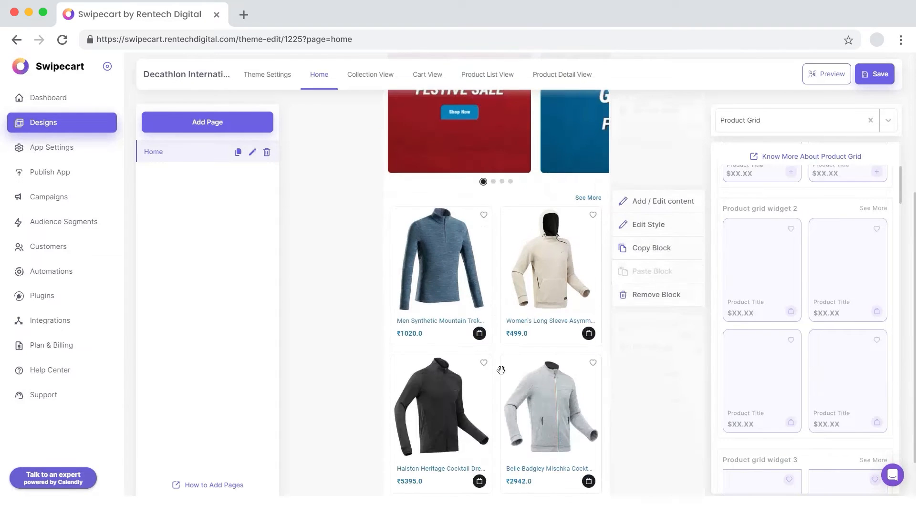
Step: Set the product grid's images to Cover and its additional products button text to See All
left_click(648, 225)
left_click(262, 461)
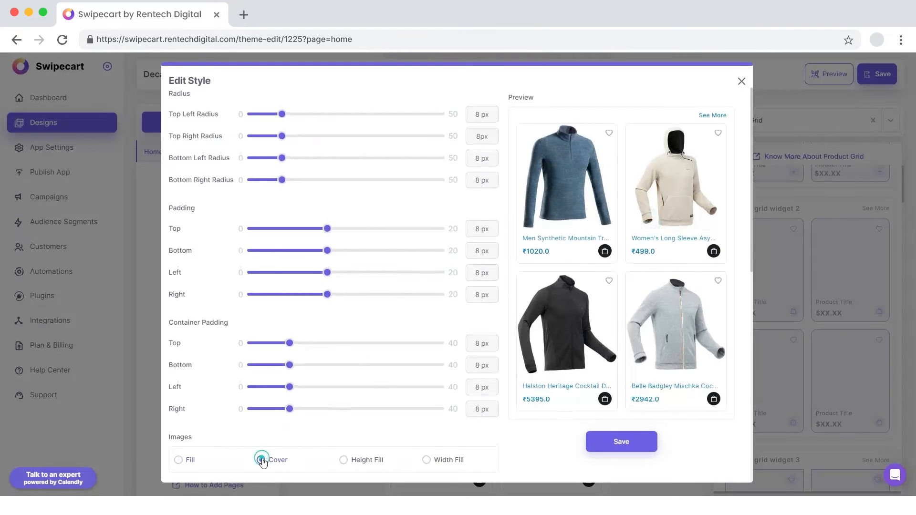
scroll(356, 431, "down", 5)
left_click(391, 376)
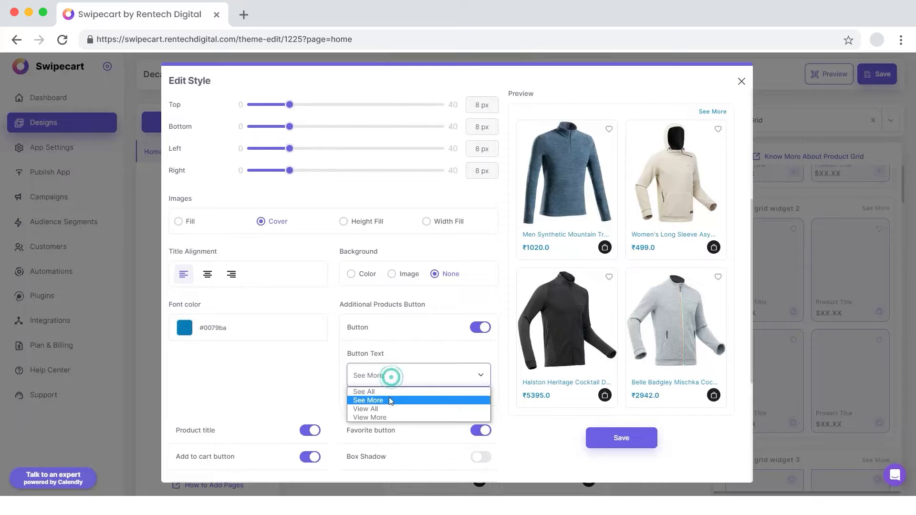
left_click(389, 396)
scroll(291, 395, "down", 5)
scroll(303, 276, "up", 5)
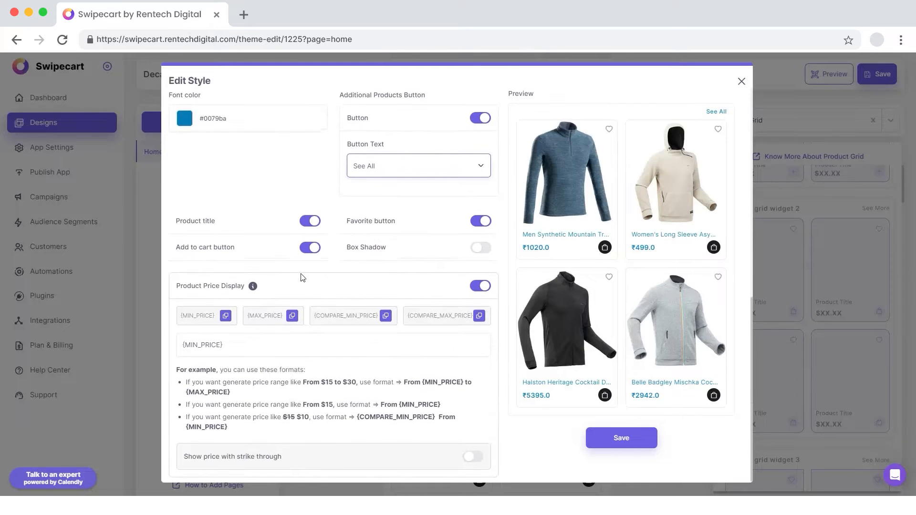
Step: Reduce the product grid's left padding and save its style
scroll(285, 300, "up", 3)
left_click_drag(331, 208, 302, 210)
left_click(605, 439)
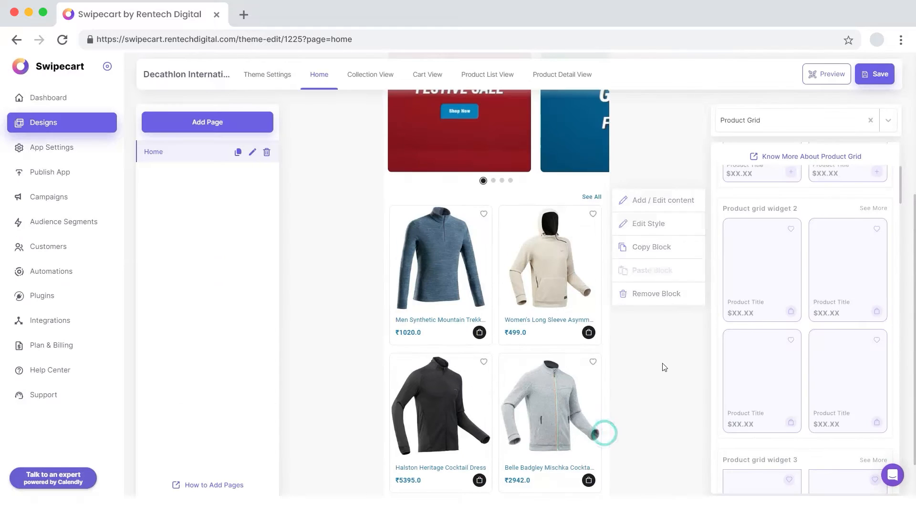
Step: Filter the widgets to Carousel Banner and place a 1.5:2 carousel banner below the product grid
left_click(766, 232)
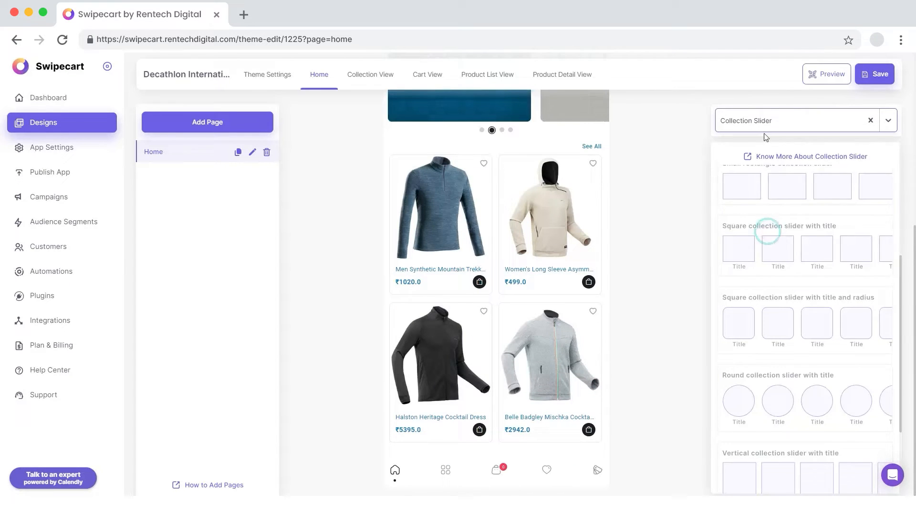
left_click(765, 126)
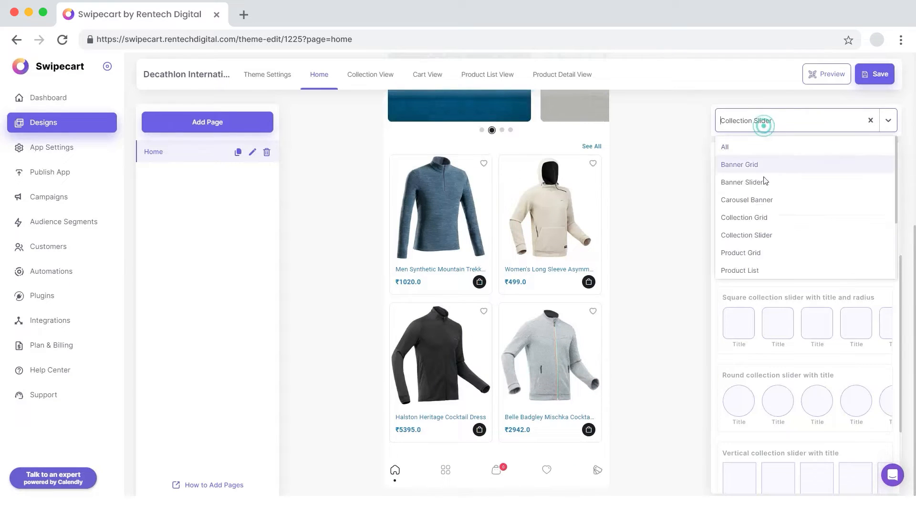
left_click(760, 200)
scroll(834, 292, "down", 5)
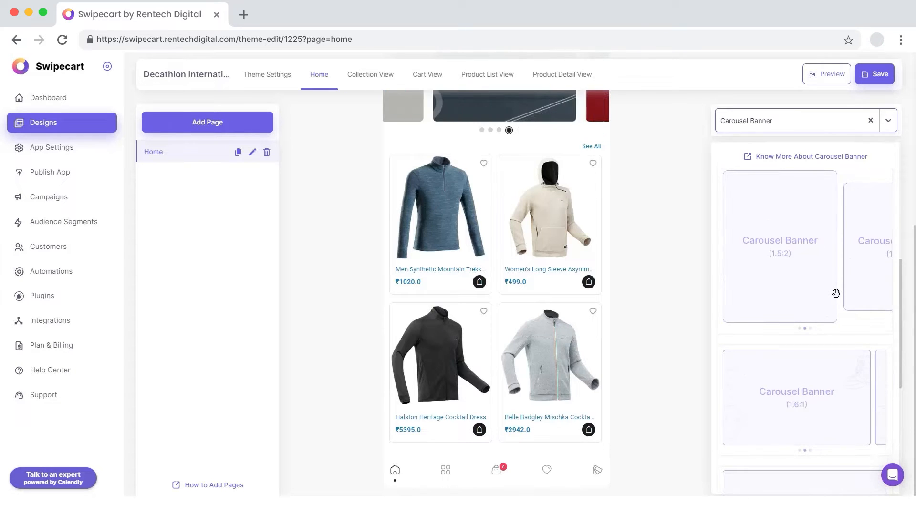
scroll(836, 293, "up", 5)
scroll(836, 293, "down", 5)
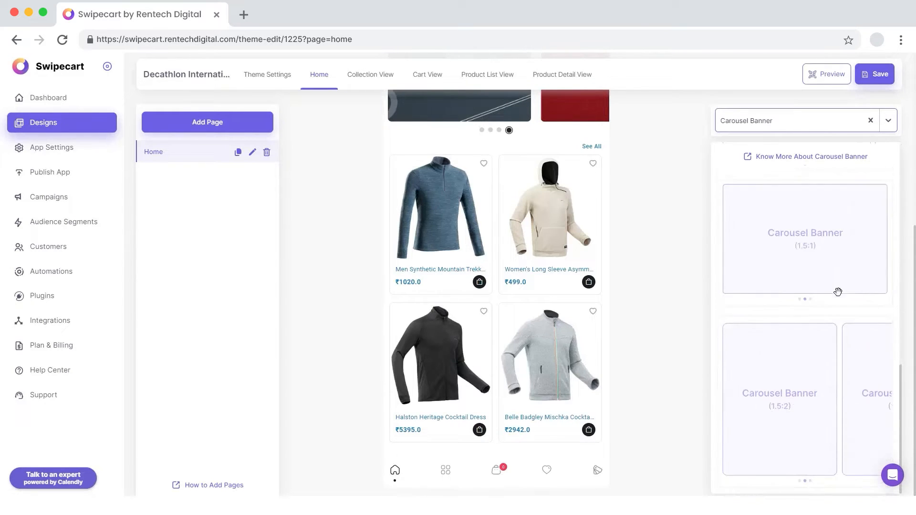
left_click_drag(840, 337, 526, 470)
Step: Fill the second carousel banner with three slides, linking image 3_01 to Men Synthetic Mountain Trekking Padded Jacket, and save the banner
left_click(632, 241)
left_click(400, 284)
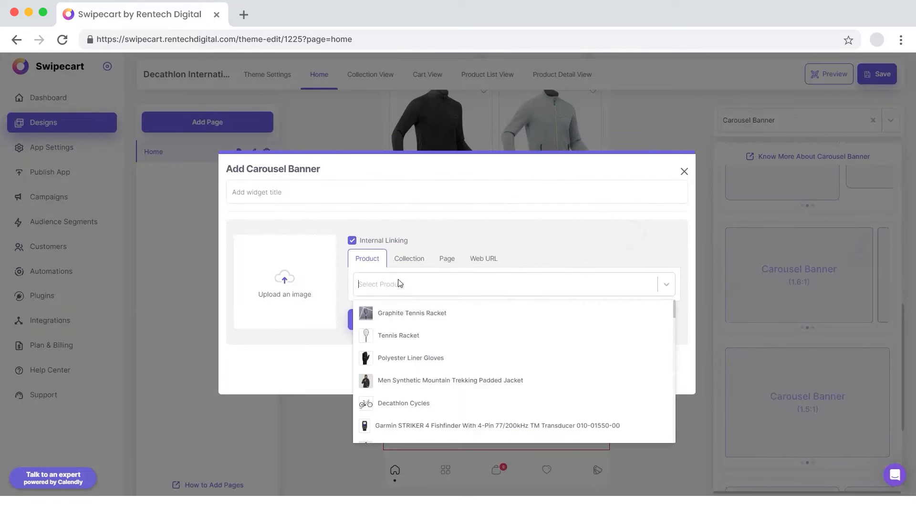
left_click(420, 379)
left_click(264, 281)
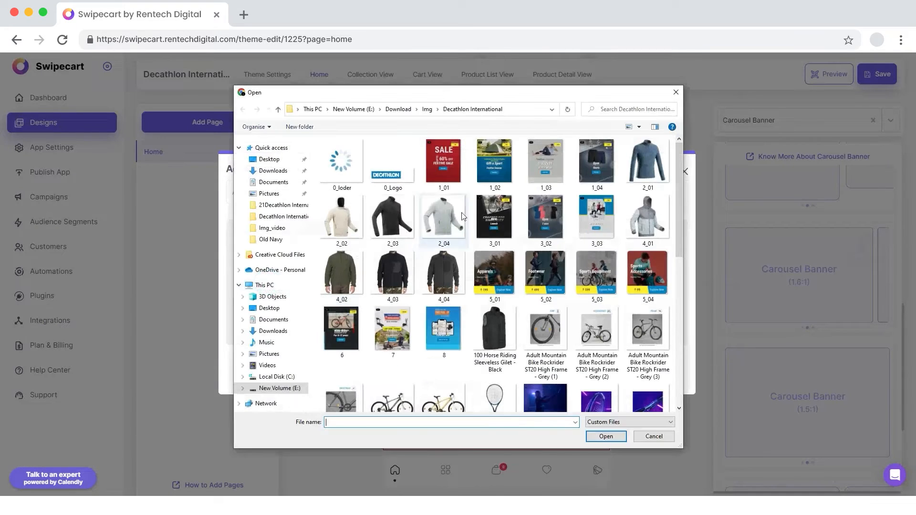
left_click(494, 215)
left_click(605, 436)
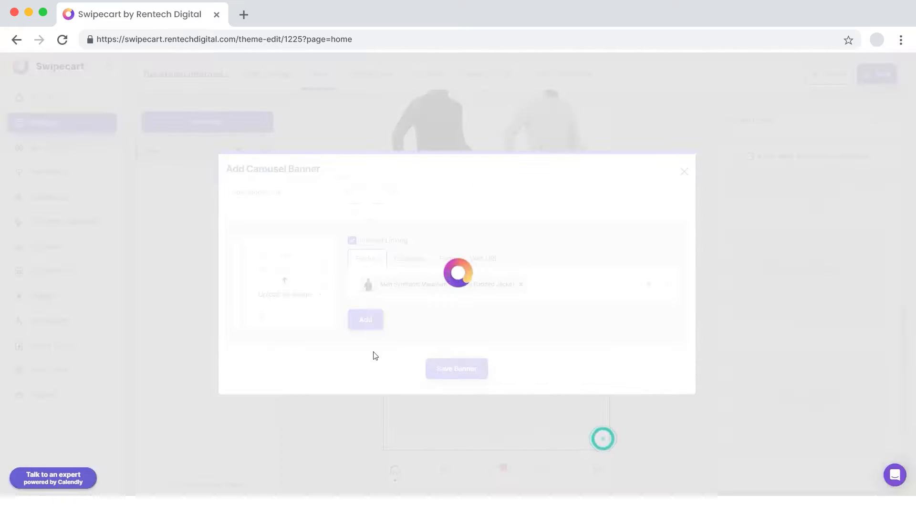
left_click(457, 402)
Step: Style the second carousel banner with Cover images, reduced bottom padding and indicator Variants 3, and save the style
left_click(648, 262)
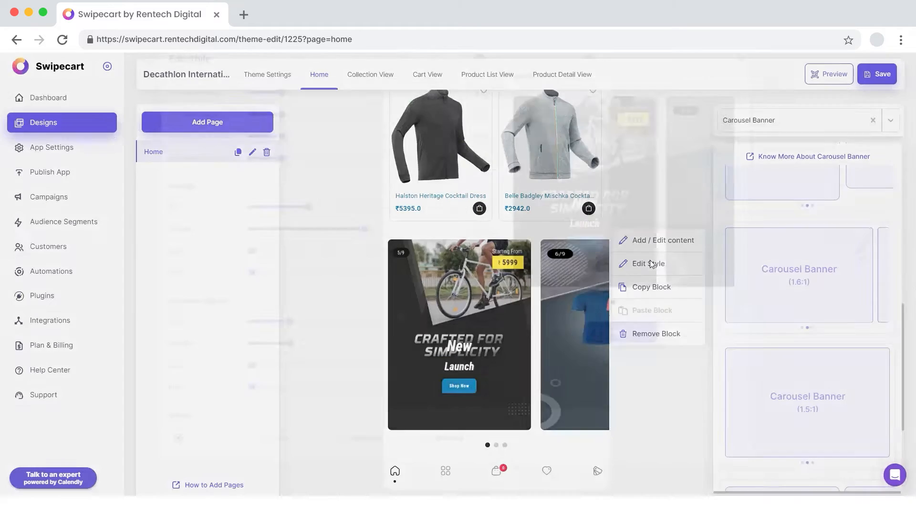
left_click(261, 460)
scroll(343, 396, "down", 3)
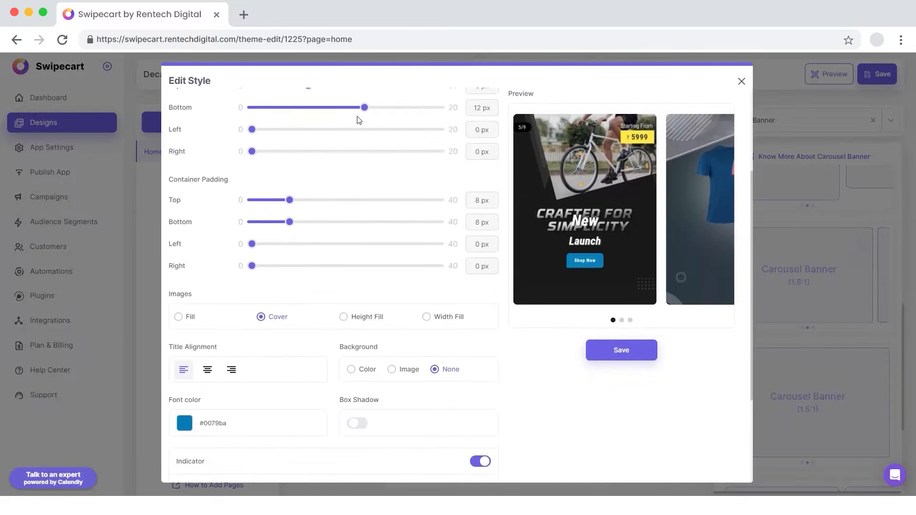
left_click_drag(362, 106, 305, 112)
scroll(351, 252, "down", 3)
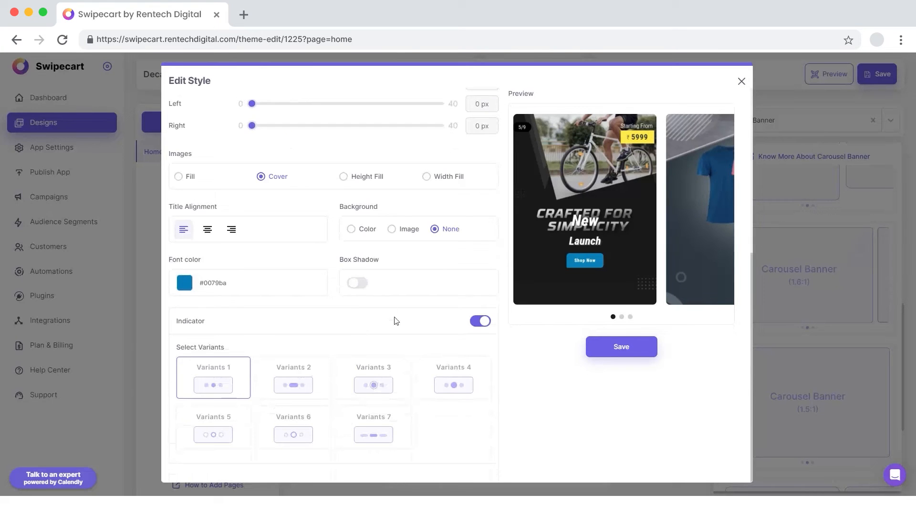
left_click(361, 383)
left_click(605, 344)
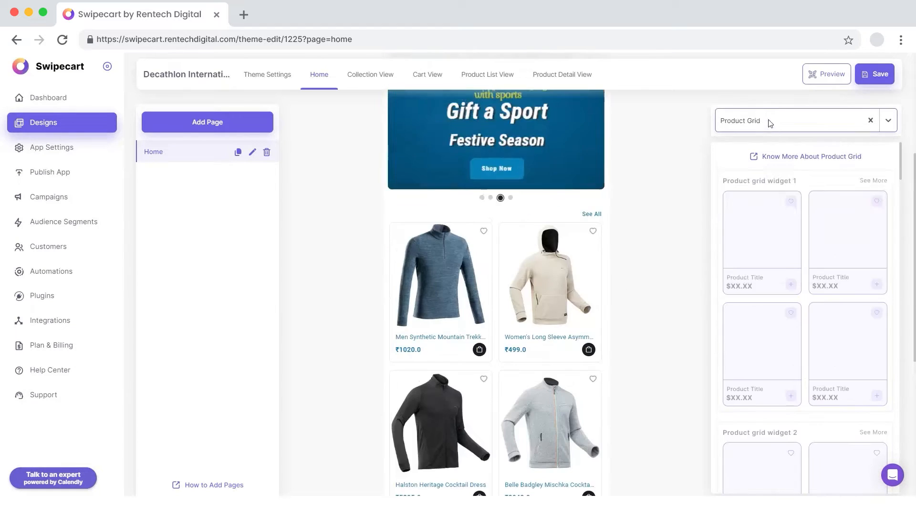
Step: Filter the widgets to Product Slider and place Product carousel slider 1 below the second carousel banner
left_click(769, 120)
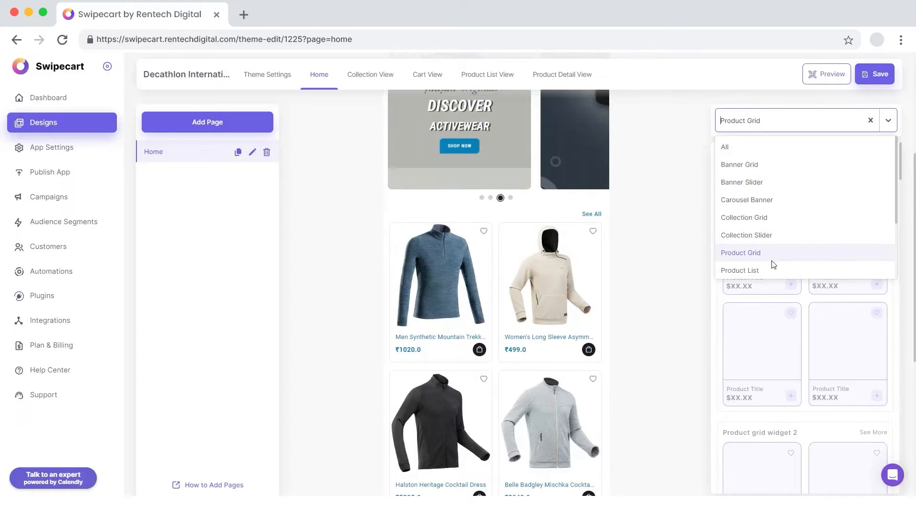
scroll(771, 264, "down", 1)
left_click(763, 241)
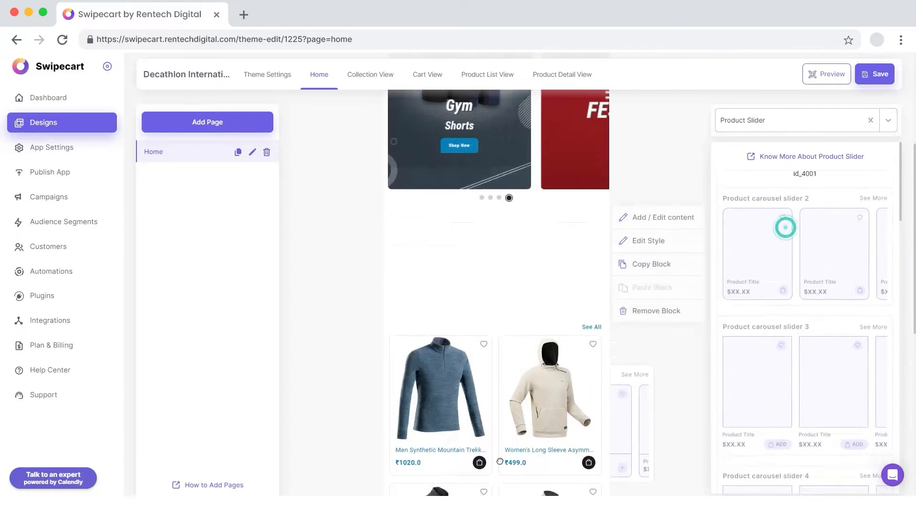
scroll(469, 441, "down", 9)
scroll(495, 288, "up", 2)
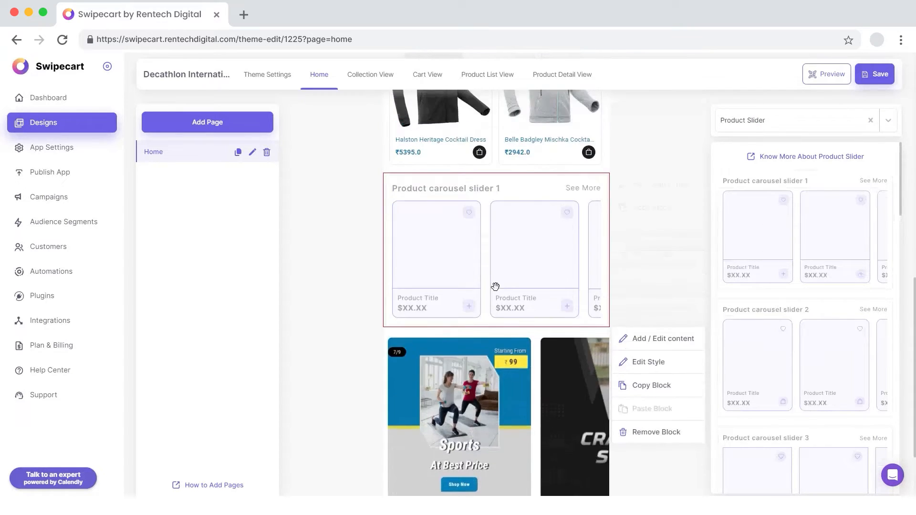
left_click_drag(497, 300, 497, 392)
scroll(527, 419, "down", 2)
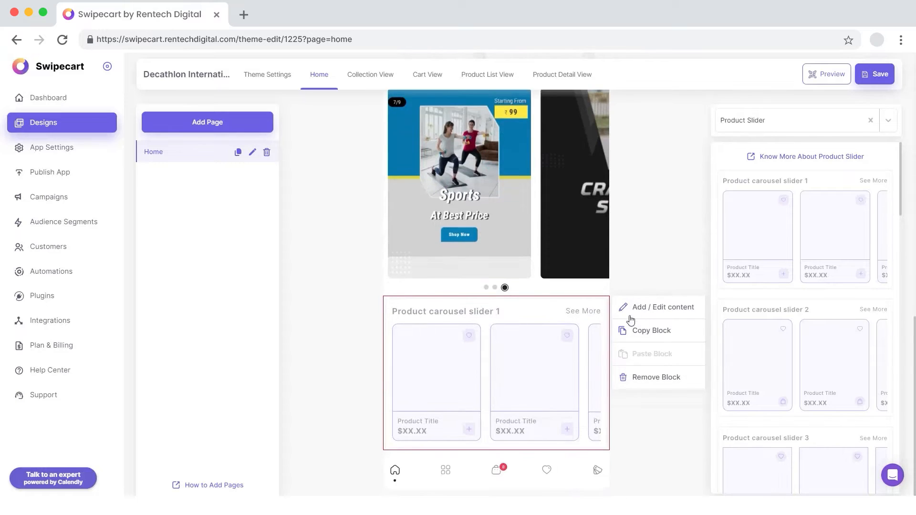
Step: Fill the product slider with four jacket images, linking image 4_01 to Men Synthetic Mountain Trekking Padded Jacket, and save it
left_click(637, 306)
left_click(417, 287)
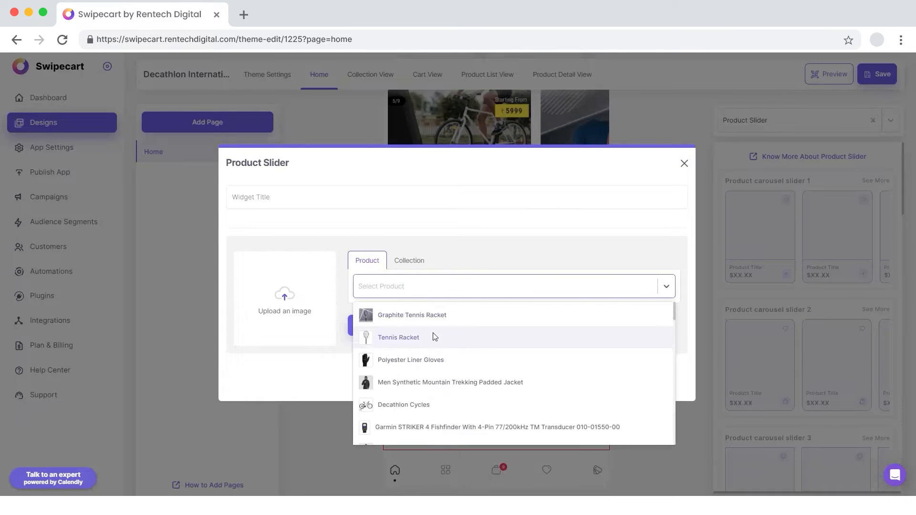
left_click(398, 383)
left_click(285, 299)
left_click(656, 207)
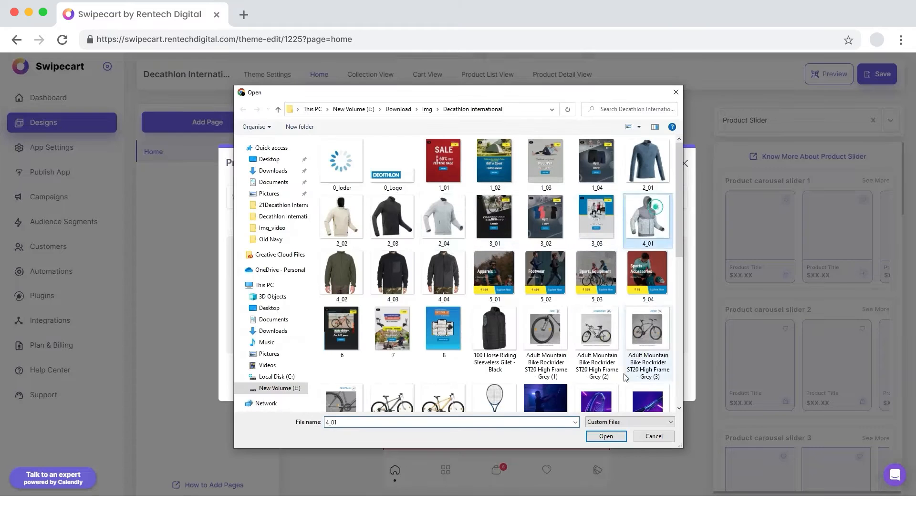
left_click(605, 437)
left_click(365, 359)
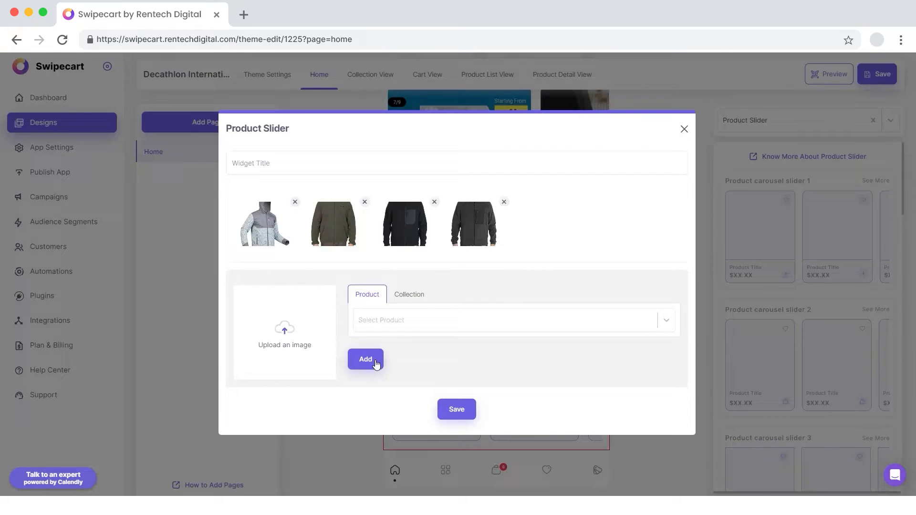
left_click(456, 409)
Step: Style the product slider with Cover images and the button text See All, and save the style
scroll(570, 199, "up", 5)
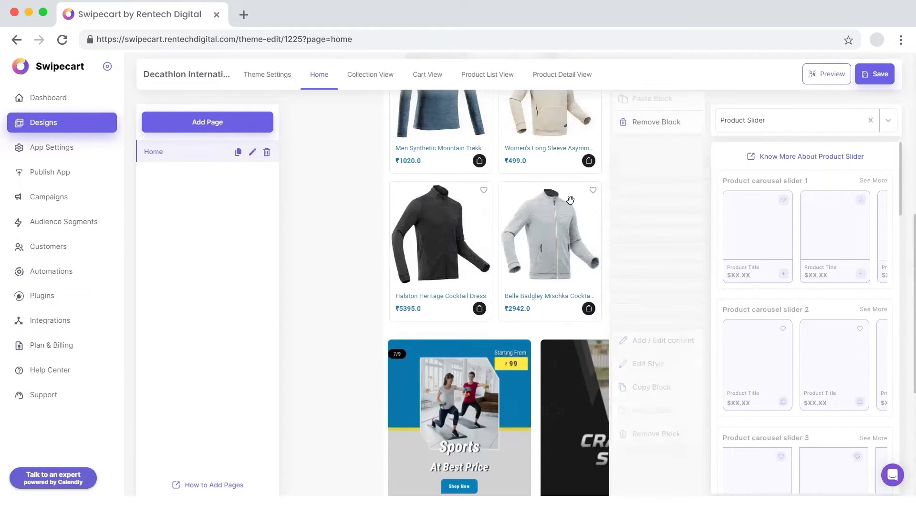
scroll(533, 174, "up", 5)
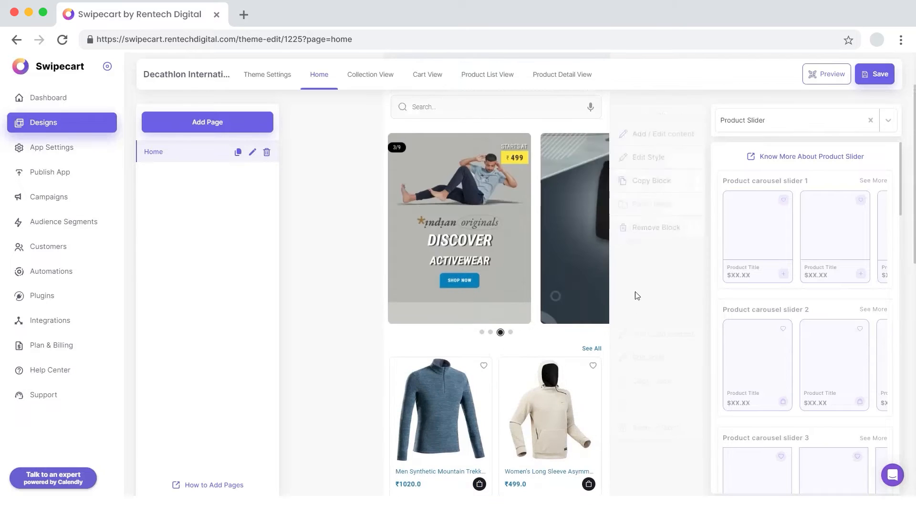
scroll(564, 359, "down", 10)
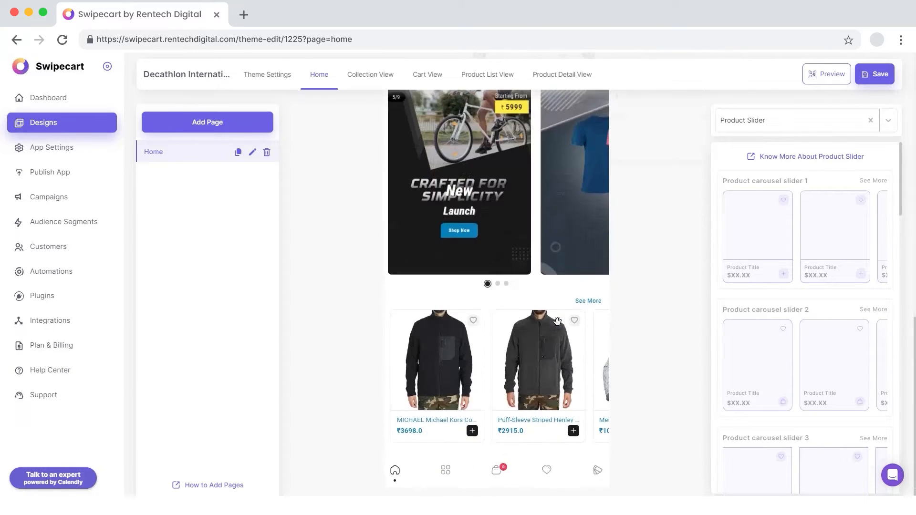
left_click(634, 330)
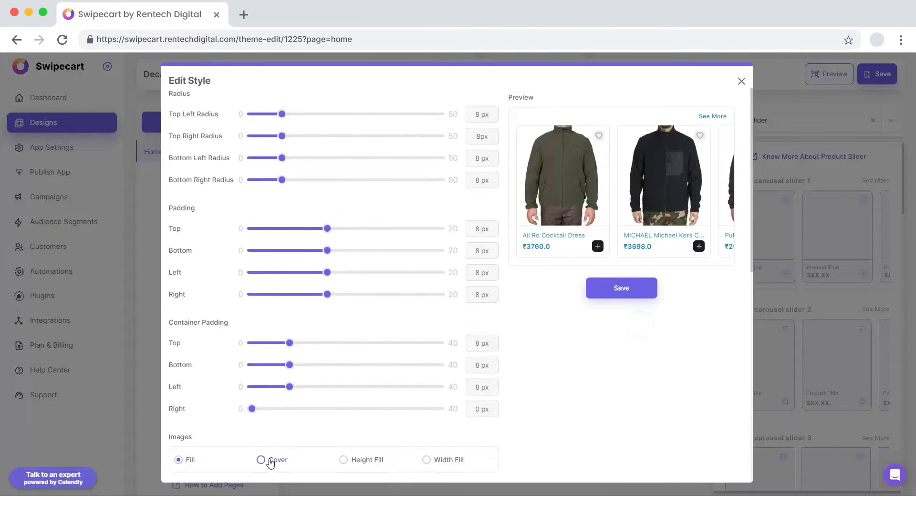
scroll(353, 425, "down", 5)
left_click(394, 376)
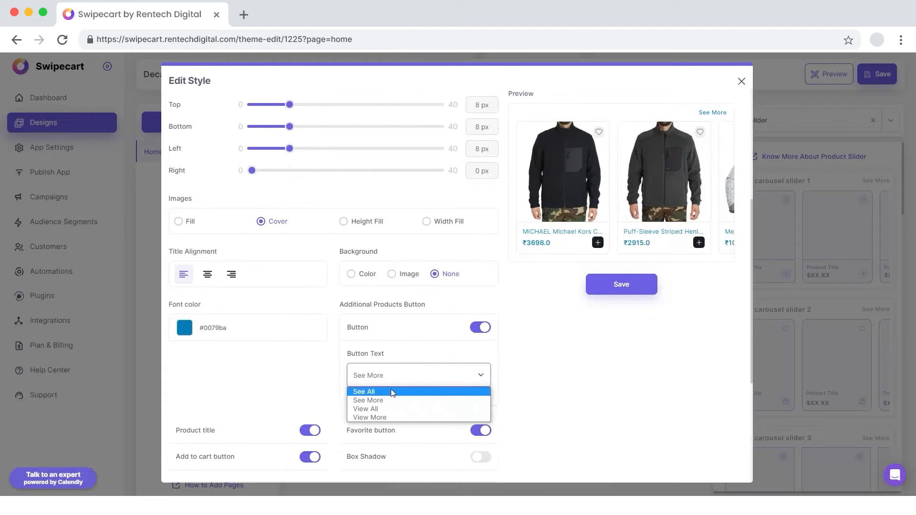
left_click(390, 388)
scroll(438, 391, "down", 2)
left_click(636, 285)
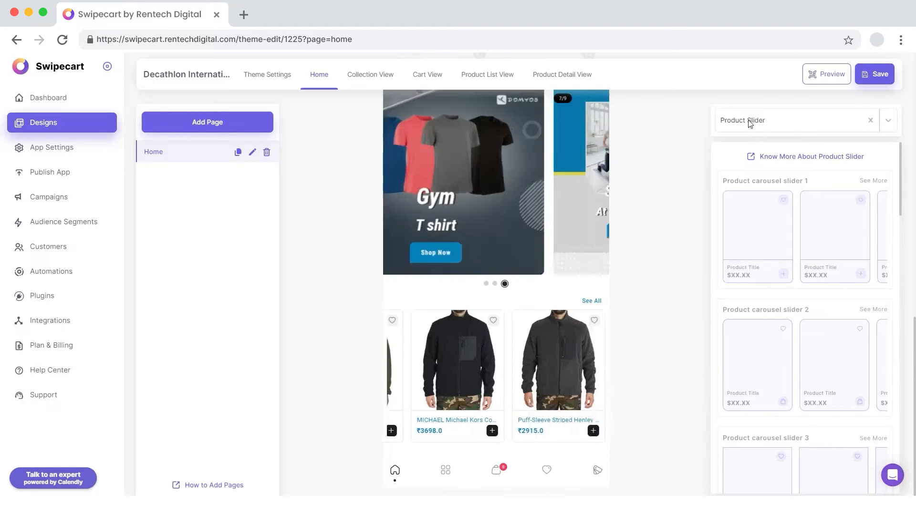
Step: Filter the widgets to Banner Grid and place a square banner with radius below the product slider
left_click(748, 120)
scroll(779, 170, "up", 1)
left_click(764, 167)
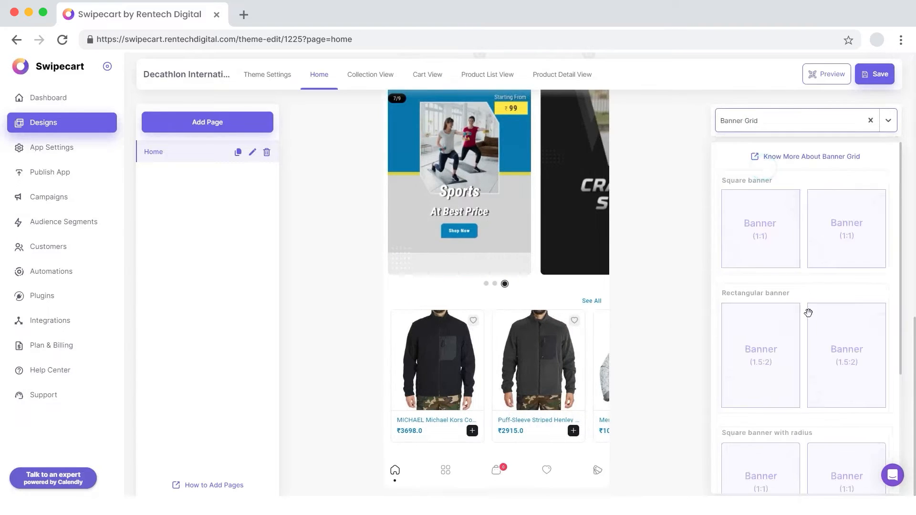
scroll(808, 312, "down", 2)
scroll(802, 258, "up", 2)
scroll(802, 262, "down", 3)
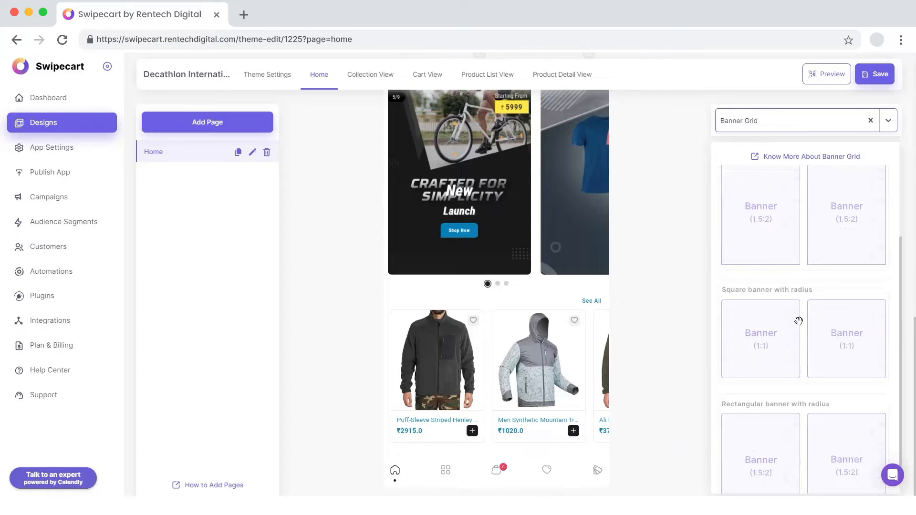
left_click_drag(798, 321, 604, 368)
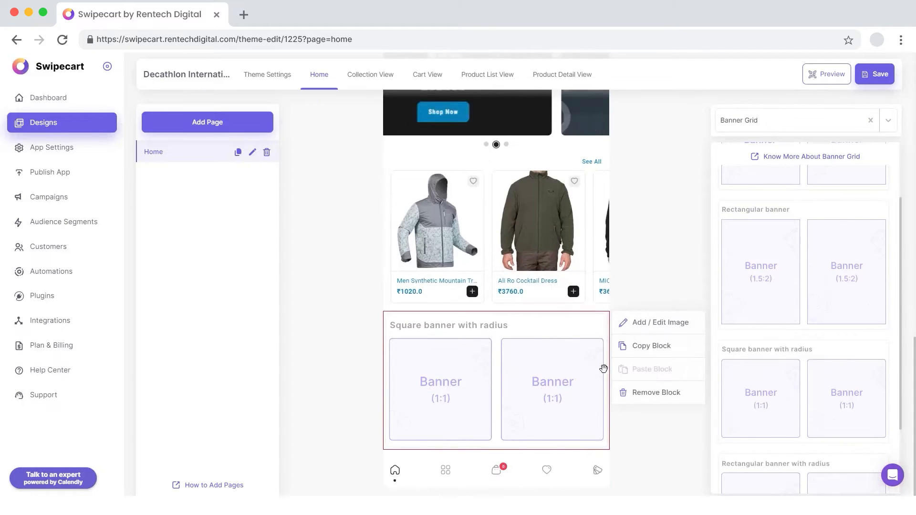
Step: Fill the banner grid with Apparels, Footwear, Sports Equipment and Sports Accessories images, linking image 5_01 to Graphite Tennis Racket, and save the banner
left_click(638, 322)
left_click(426, 285)
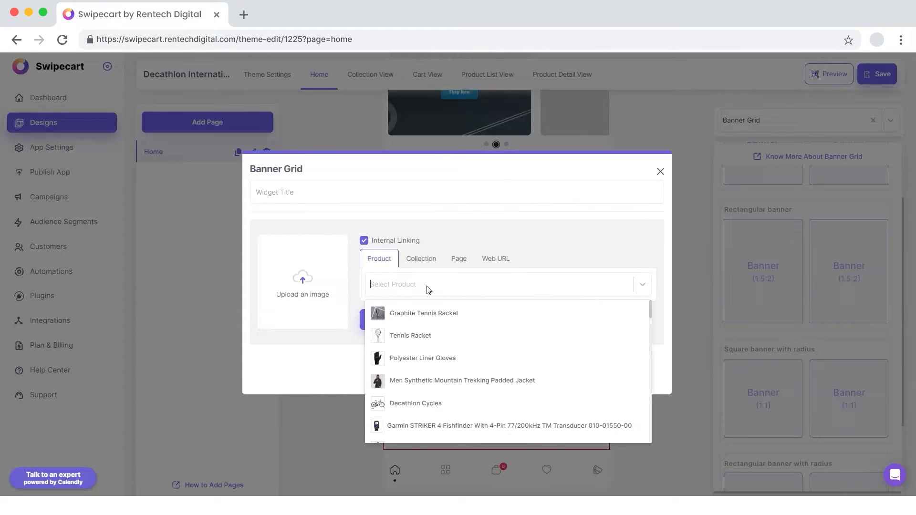
left_click(438, 316)
left_click(273, 268)
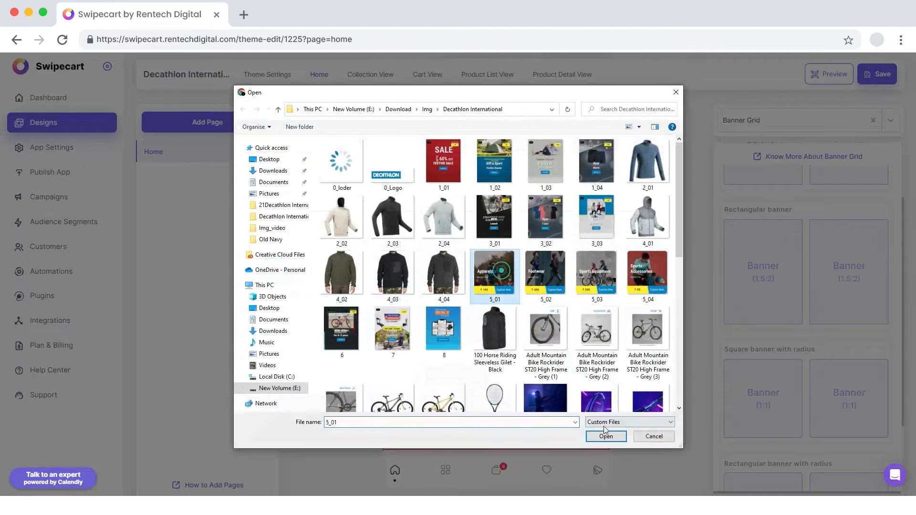
left_click(604, 434)
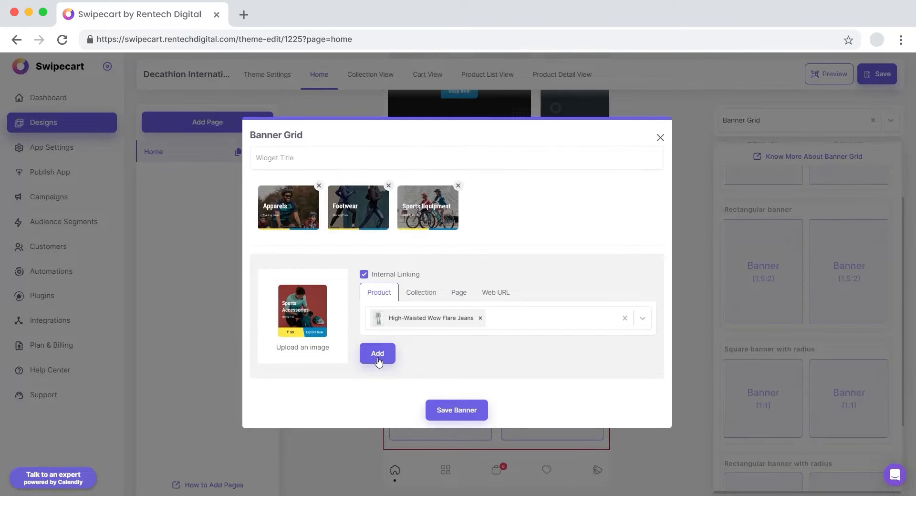
left_click(381, 358)
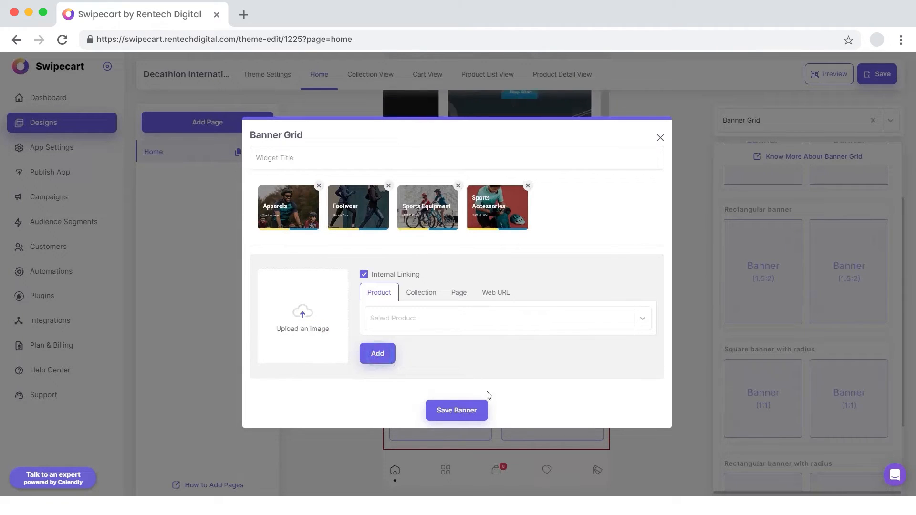
left_click(457, 411)
Step: Style the banner grid with Cover images and 6 px padding on all four sides, and save the style
left_click(636, 352)
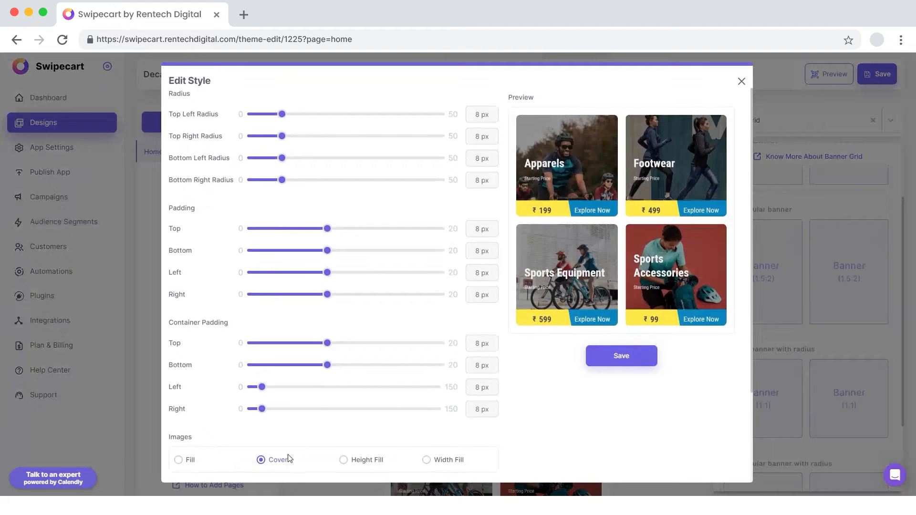
scroll(286, 444, "down", 3)
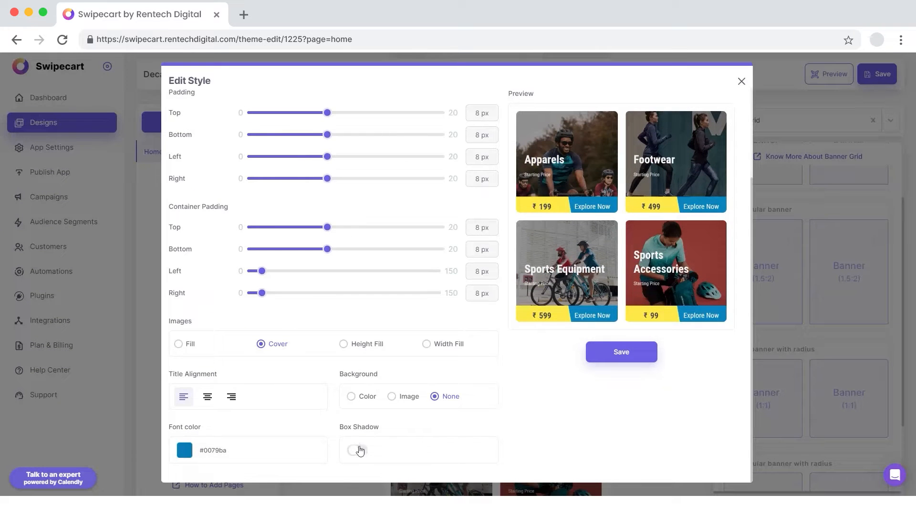
scroll(377, 323, "up", 2)
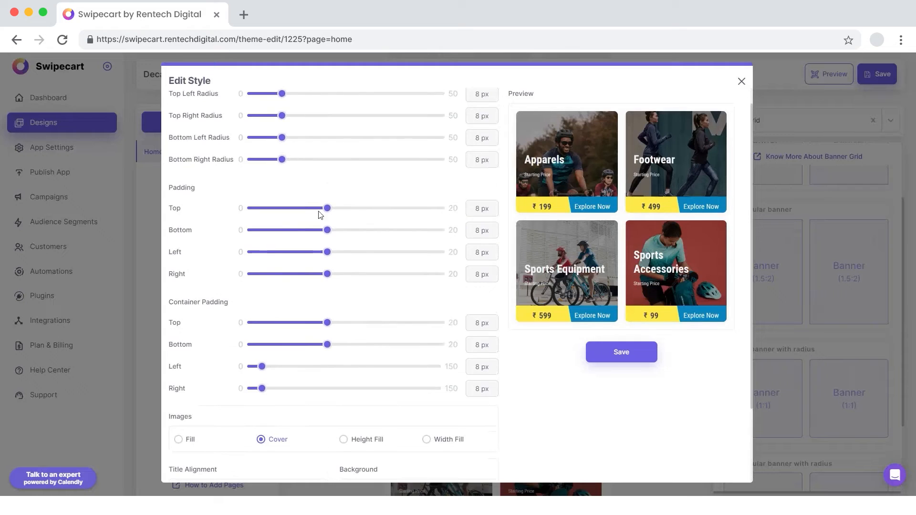
left_click_drag(319, 214, 310, 280)
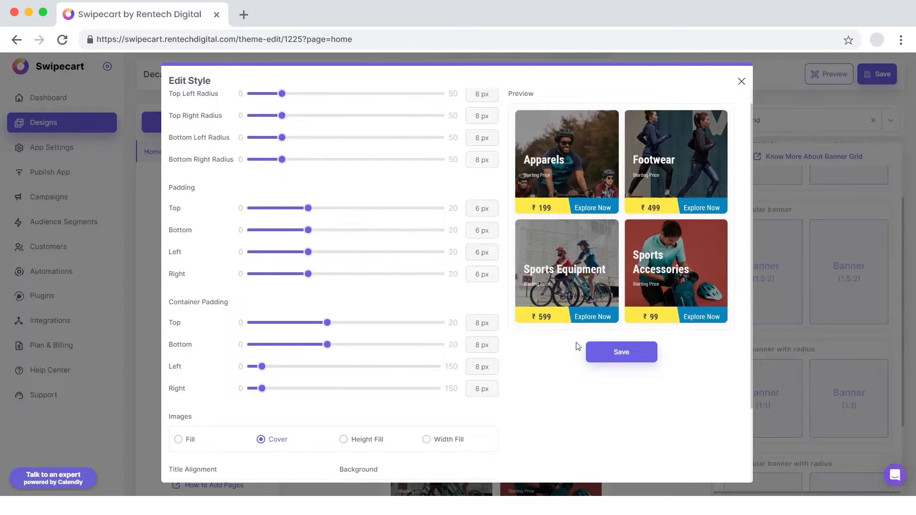
left_click(602, 354)
Step: Filter the widgets to Single Banner and place a single banner below the banner grid
scroll(496, 287, "down", 2)
left_click(752, 109)
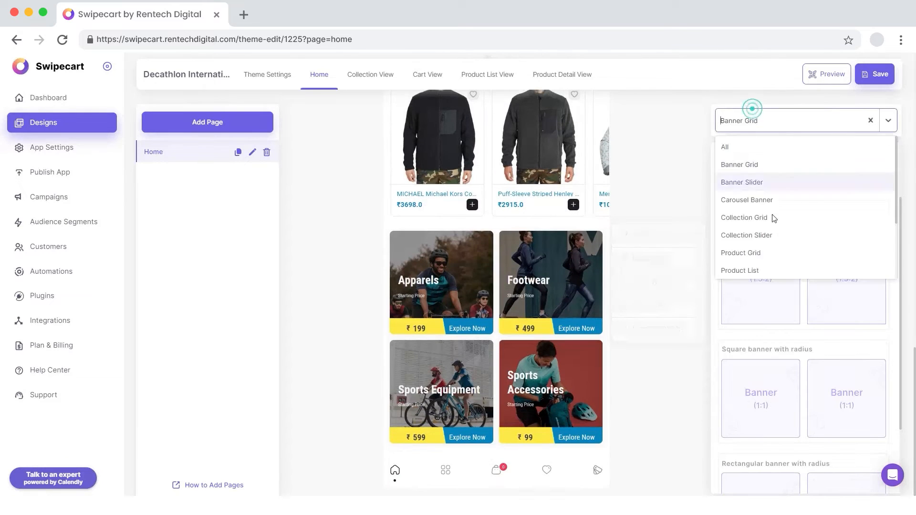
scroll(774, 218, "down", 2)
left_click(747, 232)
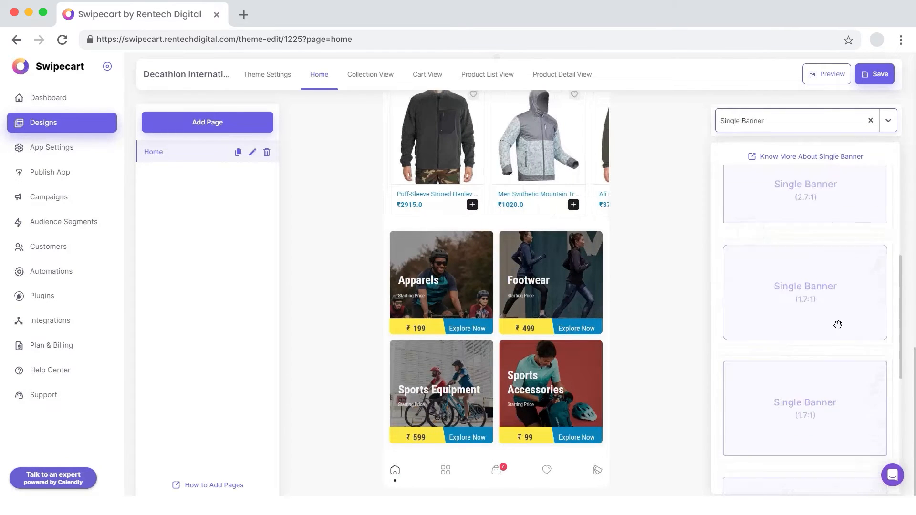
left_click_drag(838, 325, 483, 470)
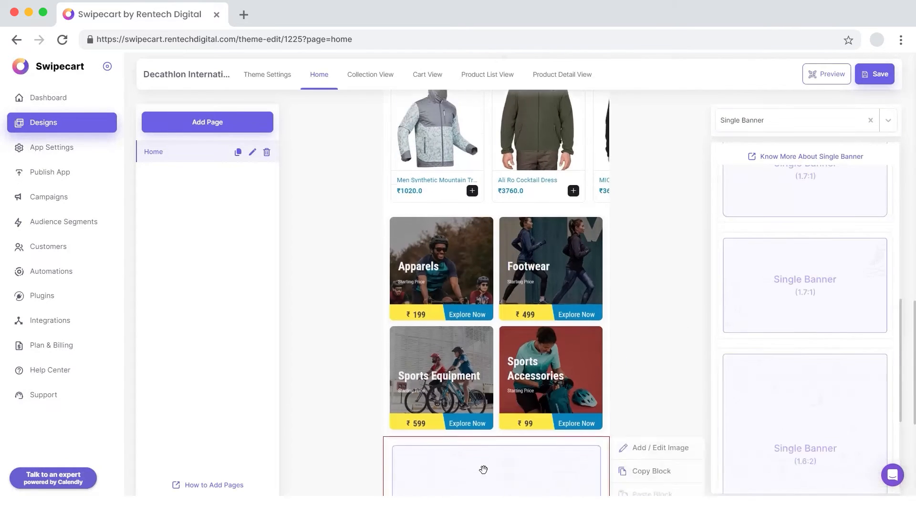
Step: Upload the Kids Bike image to the single banner, link it to Men Synthetic Mountain Trekking Padded Jacket, and save the banner
left_click(646, 189)
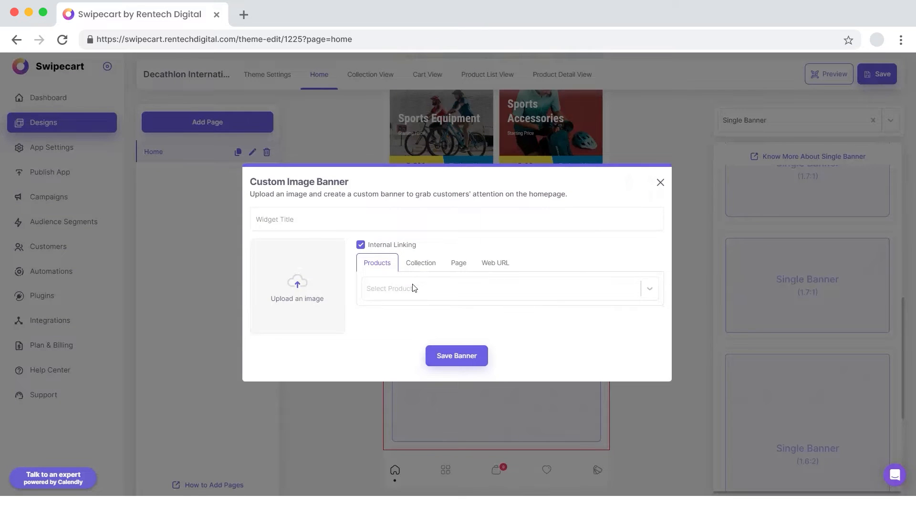
left_click(414, 289)
left_click(385, 383)
left_click(331, 305)
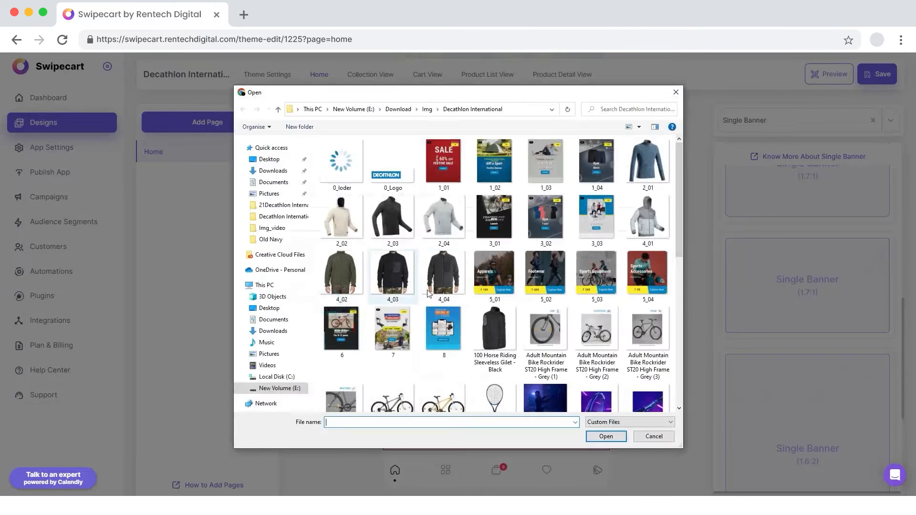
left_click(606, 436)
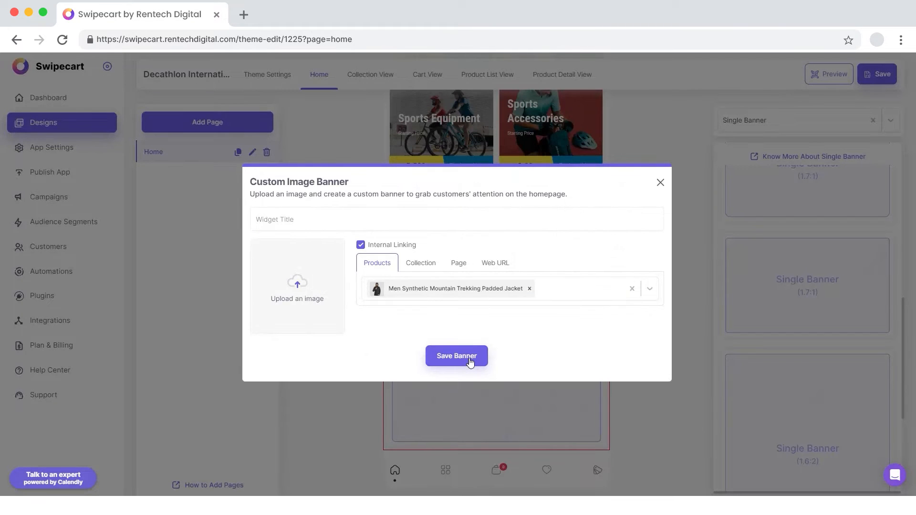
left_click(456, 356)
Step: Set the single banner's image fit to Cover and save its style
mouse_move(469, 358)
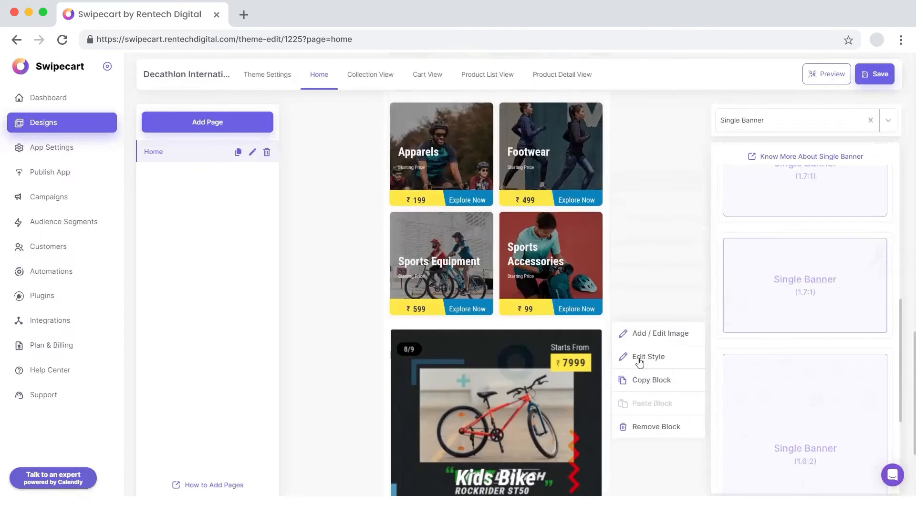
left_click(640, 363)
scroll(377, 415, "down", 2)
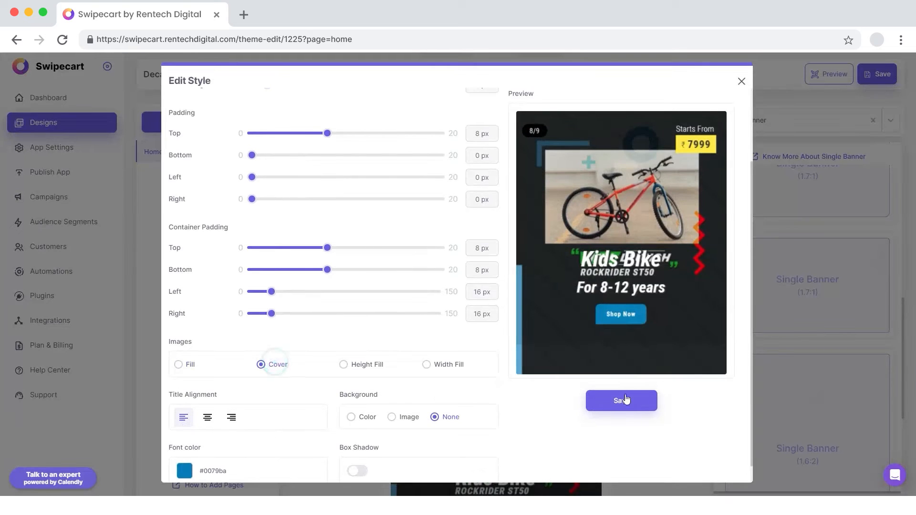
left_click(621, 400)
Step: Rename the Home page to MEN, keeping it added as a page in Home
scroll(639, 334, "up", 5)
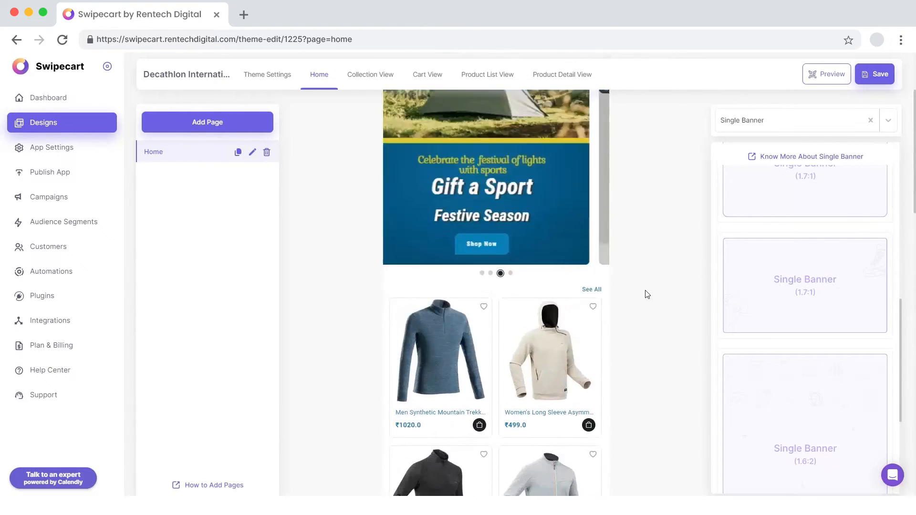
scroll(647, 294, "up", 3)
left_click(253, 153)
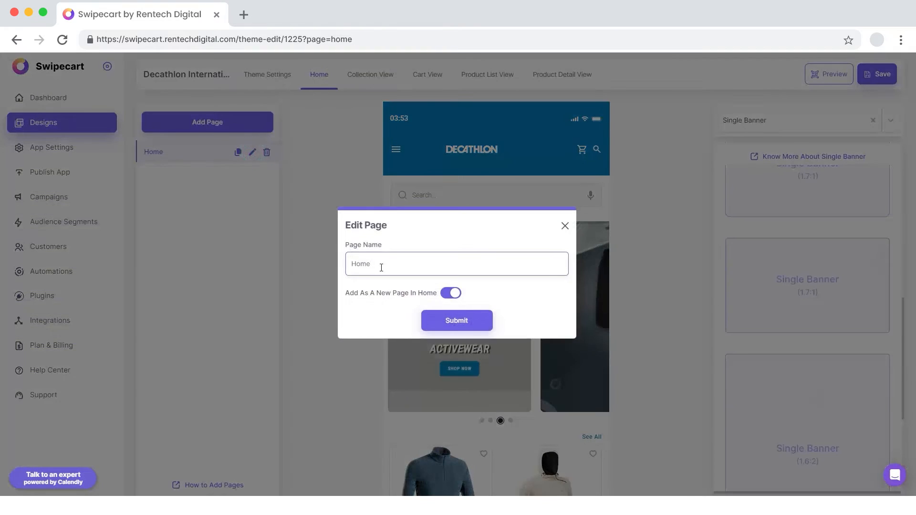
type("MEN")
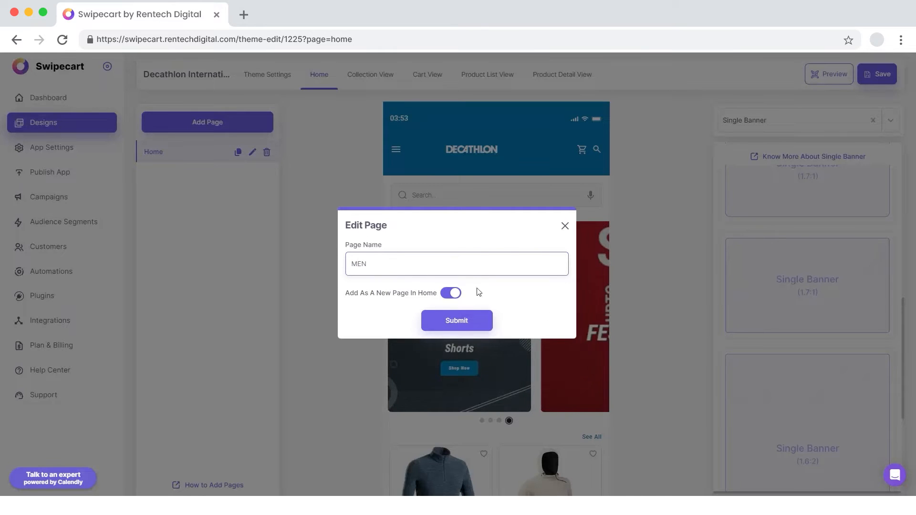
left_click(456, 320)
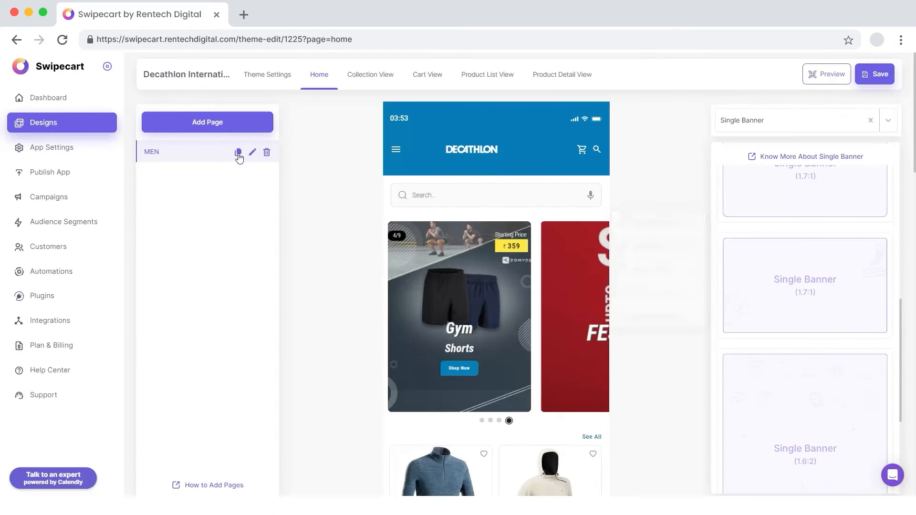
Step: Duplicate the MEN page as WOMEN, add the copy as a new page in Home, and select it
left_click(238, 152)
type("WOMEN")
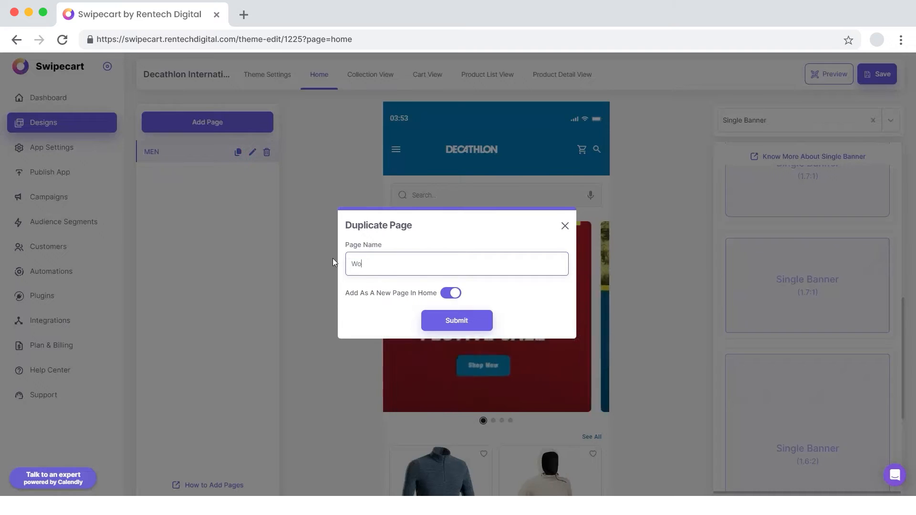
left_click(462, 317)
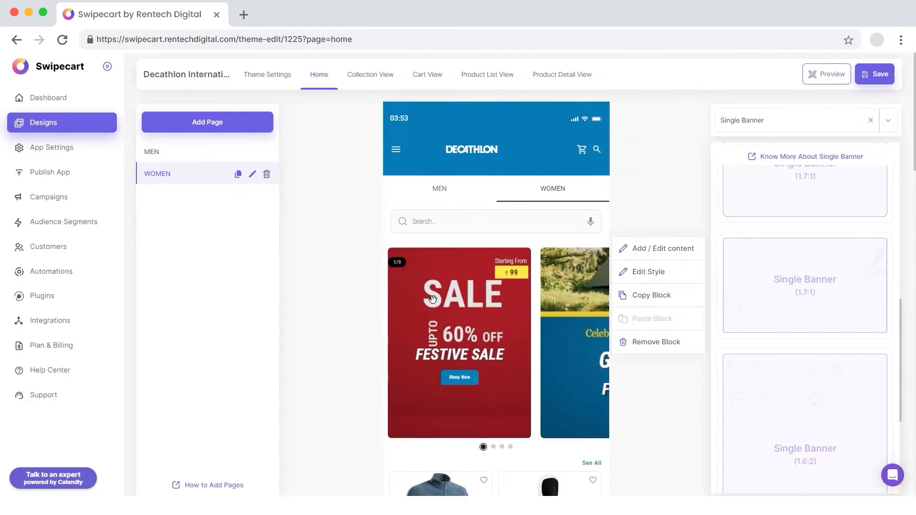
left_click(166, 167)
Step: In the WOMEN page's carousel, link a new banner to Men Synthetic Mountain Trekking Padded Jacket and upload image 7 for it
scroll(290, 231, "down", 2)
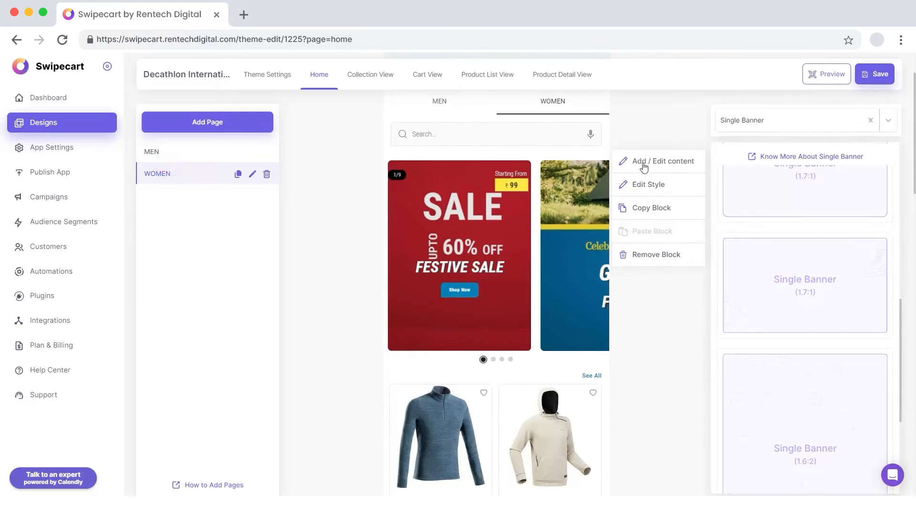
left_click(644, 165)
left_click(372, 284)
left_click(392, 381)
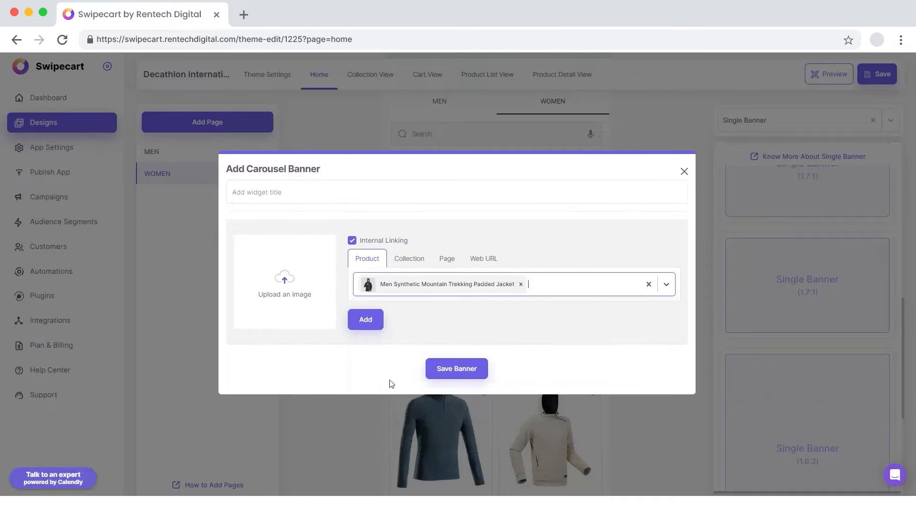
left_click(295, 289)
scroll(392, 232, "down", 5)
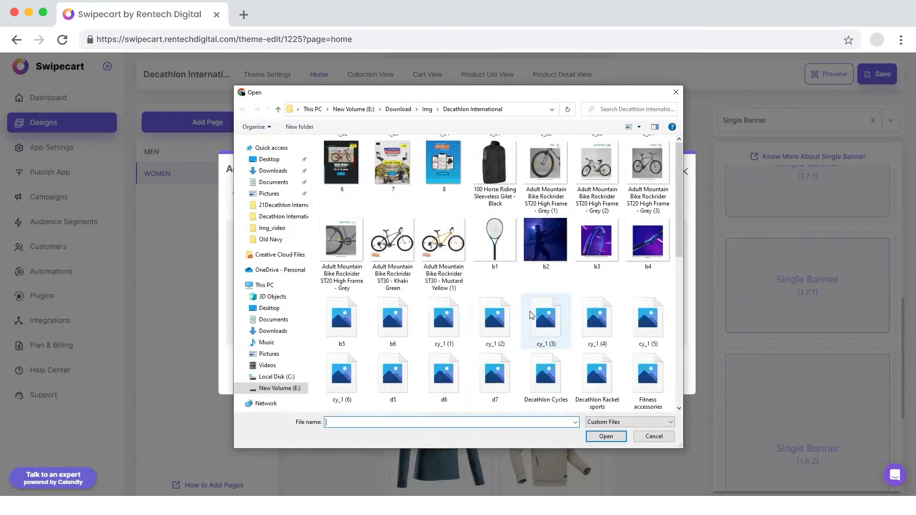
left_click(392, 162)
left_click(605, 435)
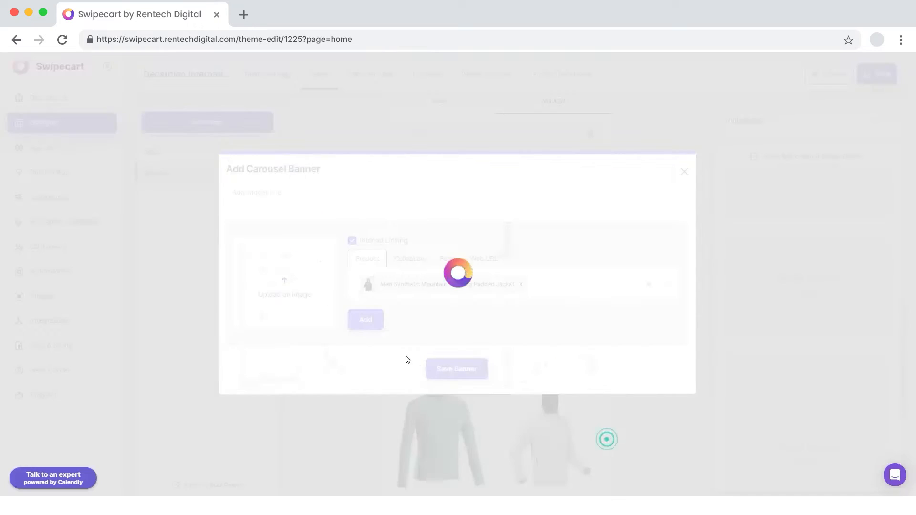
Step: Add the new banner to the carousel, save it, and save the carousel style with Cover images
left_click(366, 354)
left_click(453, 403)
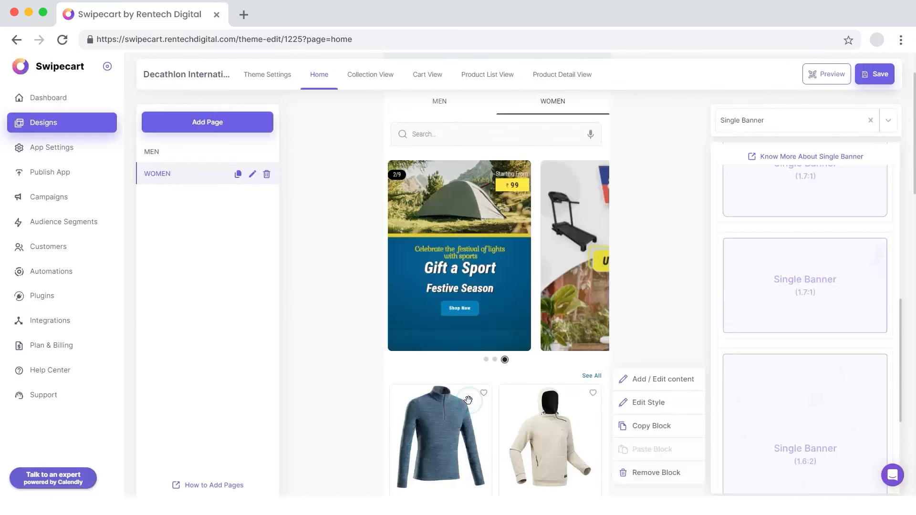
left_click(649, 183)
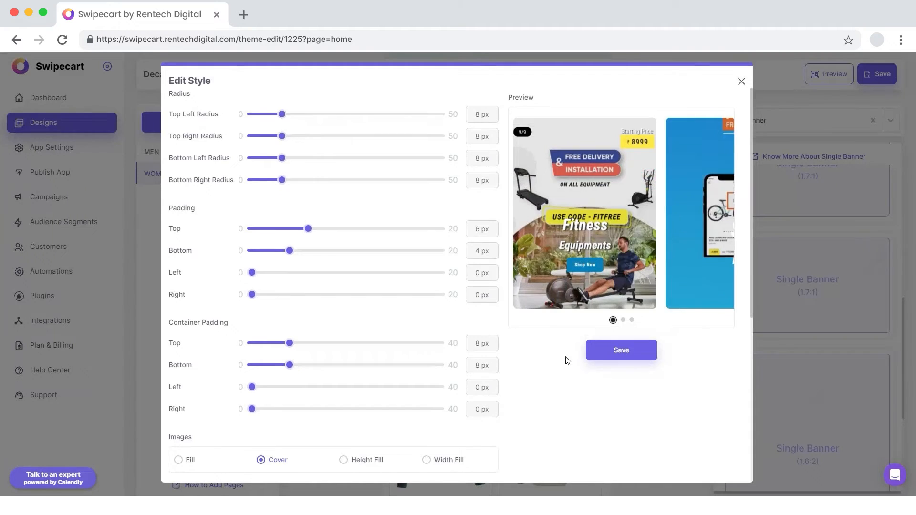
left_click(609, 351)
Step: Select Speckled Shaker-Stitch Cardigan Sweater For Women as a product for the WOMEN page's product grid
scroll(606, 348, "down", 3)
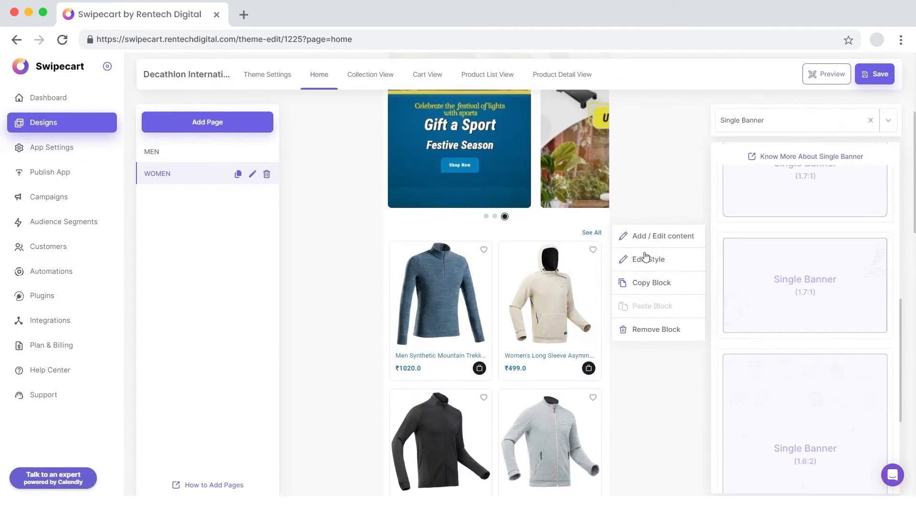
left_click(650, 237)
left_click(379, 288)
scroll(435, 348, "down", 5)
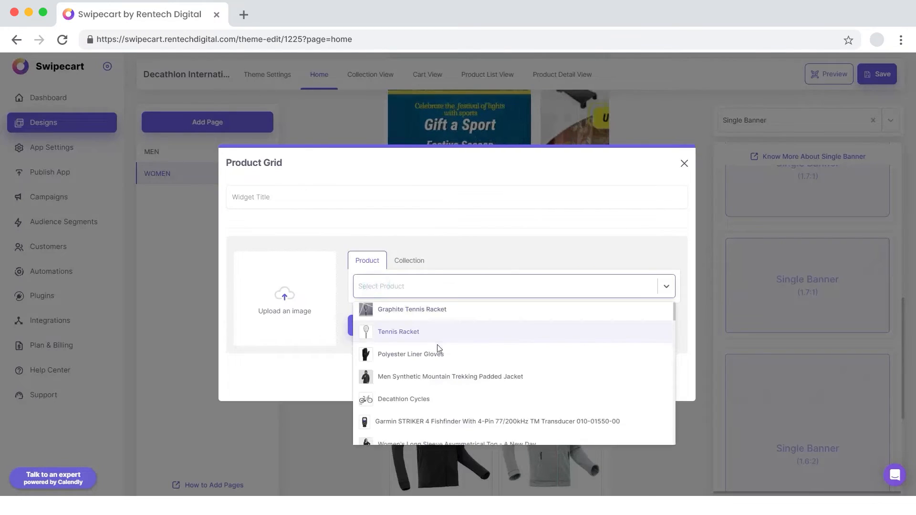
left_click(402, 341)
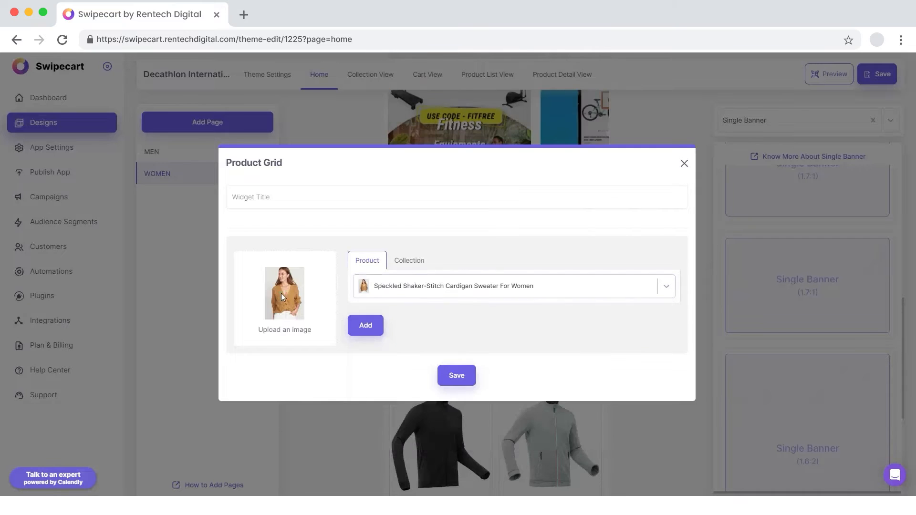
Step: Upload the Narrow Leg Fitness Bottoms image for the cardigan and add Extra High-Waisted 360° Stretch Trouser Flare Jeans For Women to the grid
left_click(282, 292)
scroll(479, 293, "down", 10)
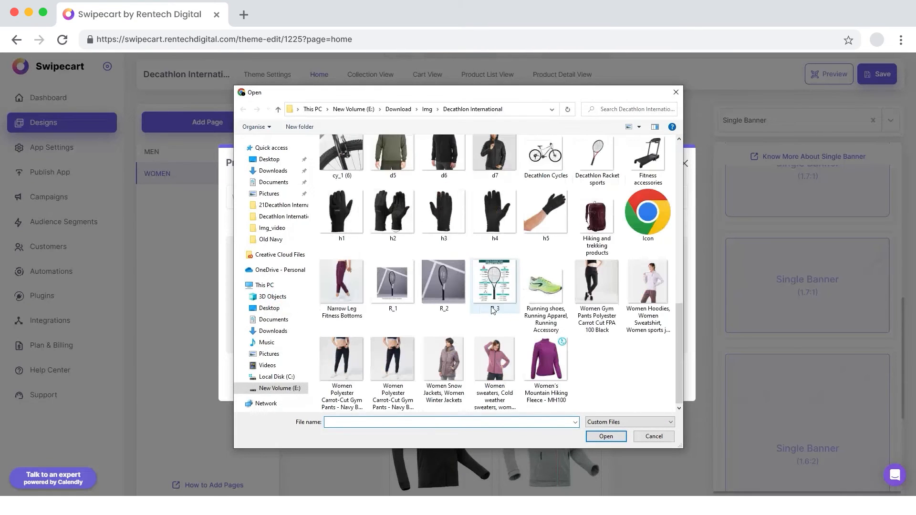
left_click(348, 312)
left_click(605, 436)
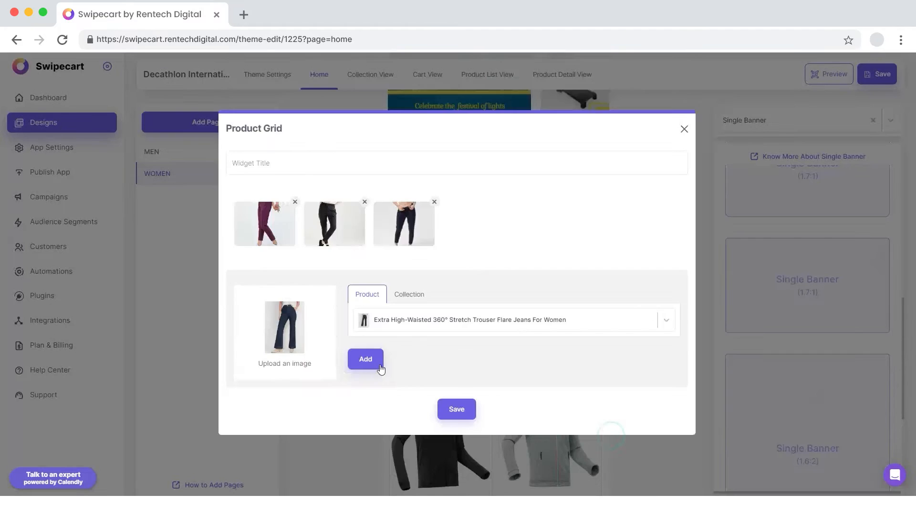
left_click(363, 360)
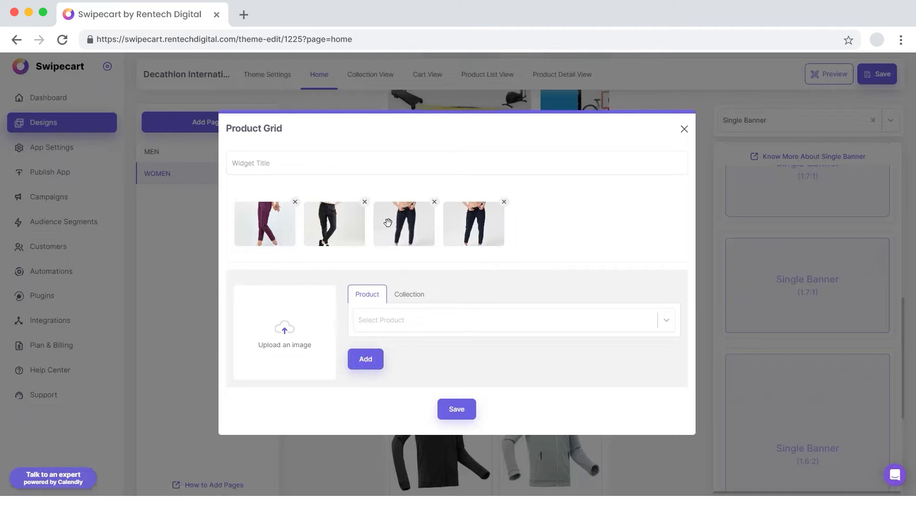
Step: Move the grid's third product to second place and save the product grid with Cover images as its style
left_click_drag(398, 218, 300, 227)
left_click(457, 409)
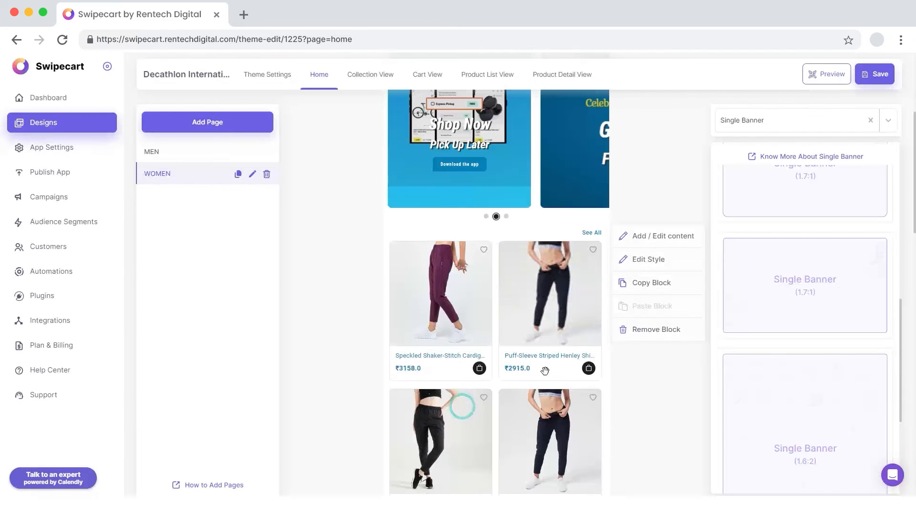
left_click(654, 262)
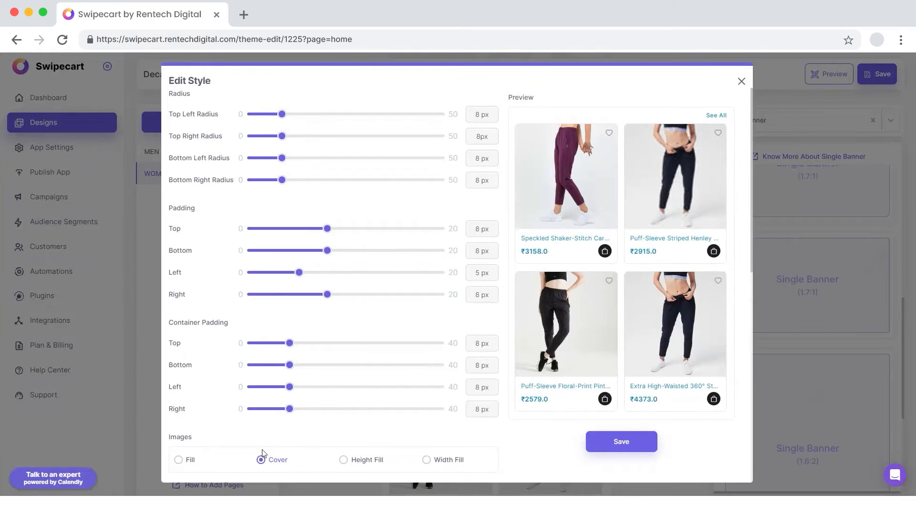
left_click(621, 442)
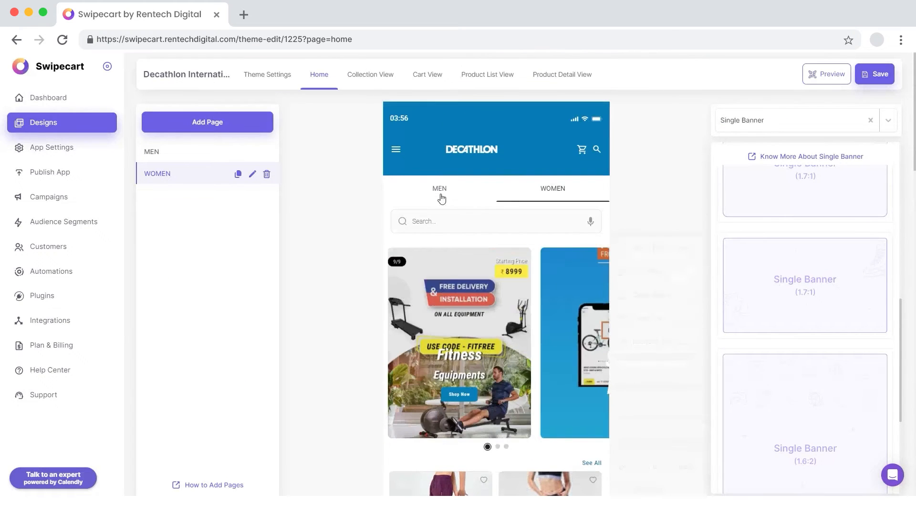
Step: Try the square and round 4X4 grids in the Collection View and settle on Square Collection Grid (3X3)
left_click(371, 76)
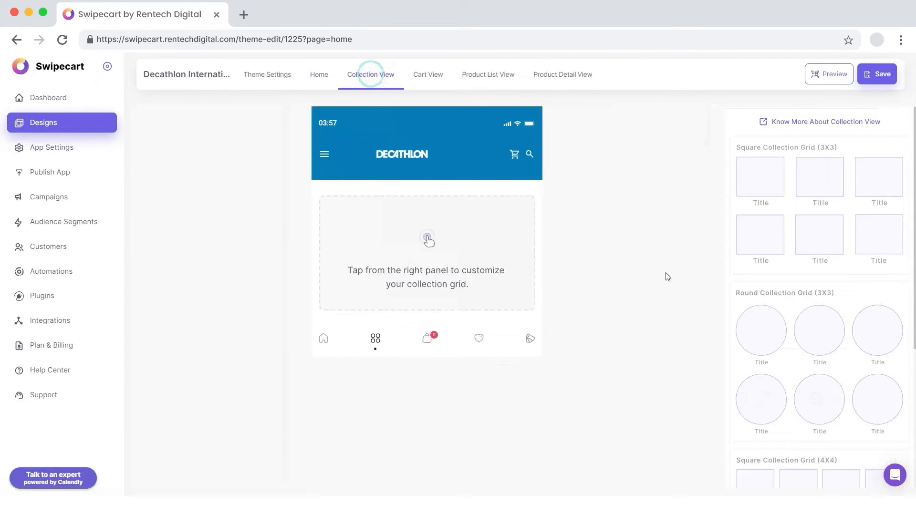
left_click(816, 218)
scroll(813, 305, "down", 2)
left_click(822, 401)
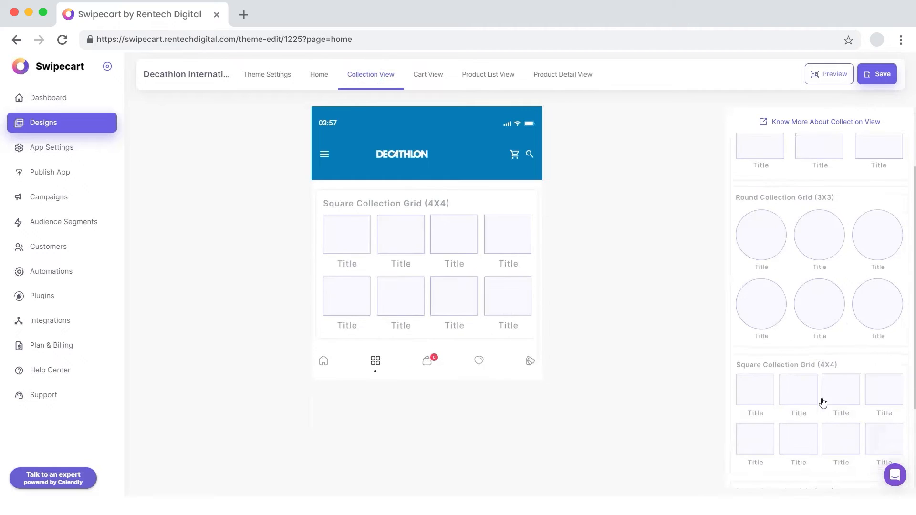
scroll(822, 399, "down", 3)
left_click(821, 397)
scroll(811, 400, "up", 5)
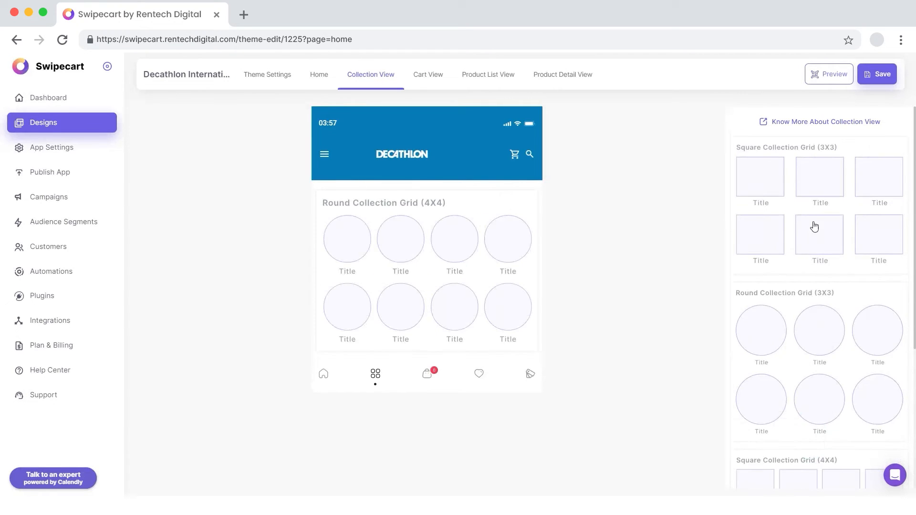
left_click(818, 200)
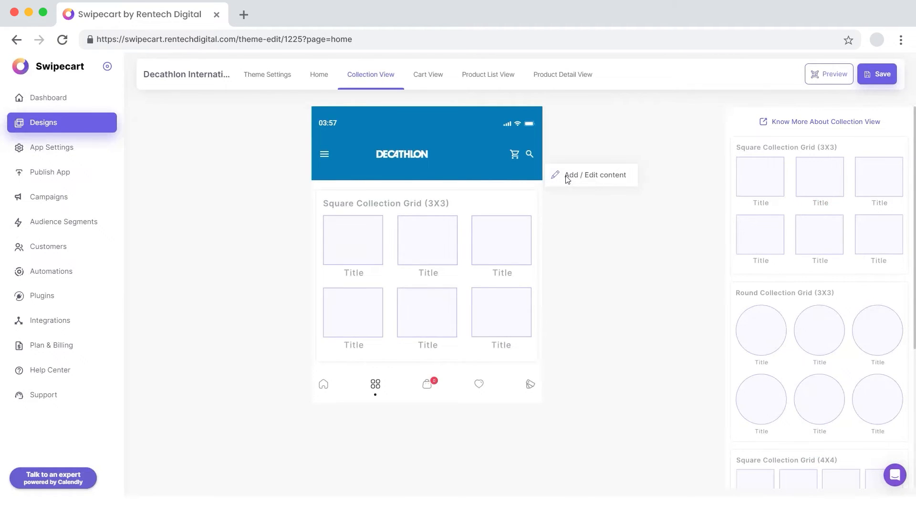
Step: Add the Cycles and Hiking & Trekking Products collections to the square collection grid
left_click(567, 177)
left_click(379, 249)
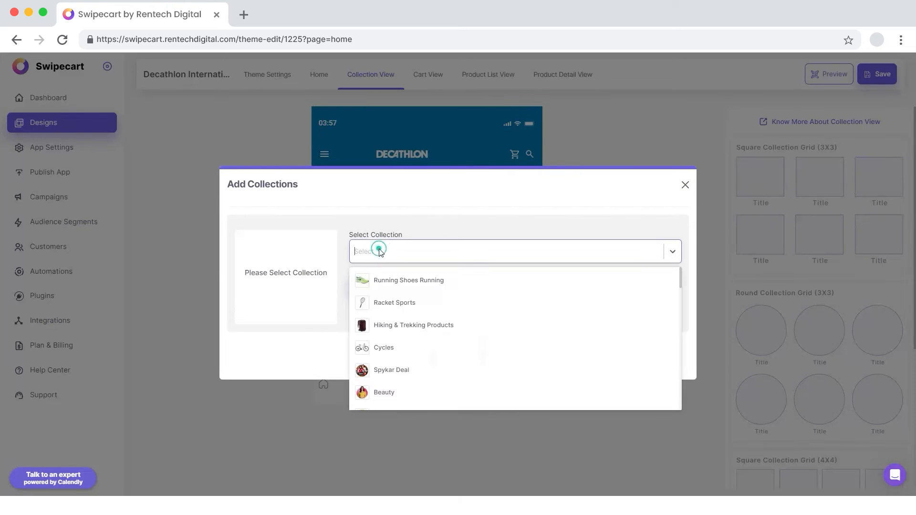
left_click(382, 348)
left_click(373, 290)
left_click(370, 284)
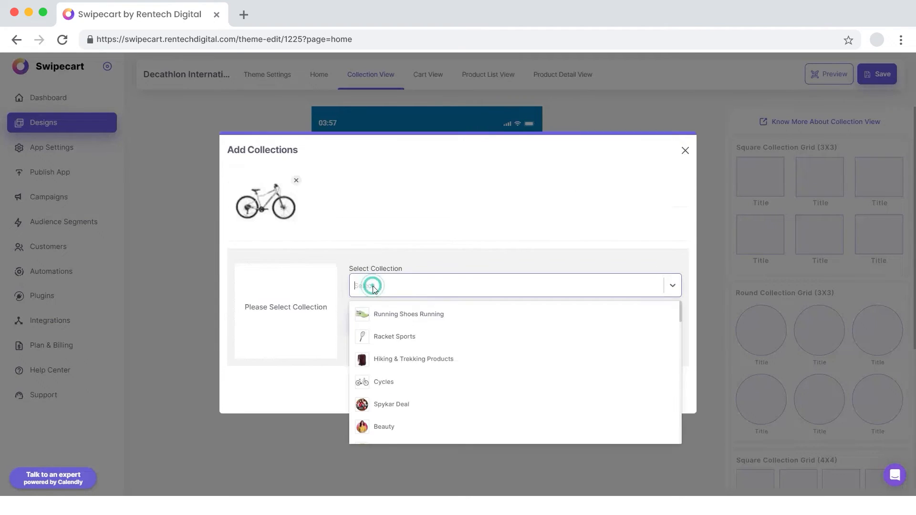
left_click(389, 359)
left_click(369, 319)
Step: Add the Racket Sports and Running Shoes Running collections, save them, and pick another collection grid layout
left_click(393, 286)
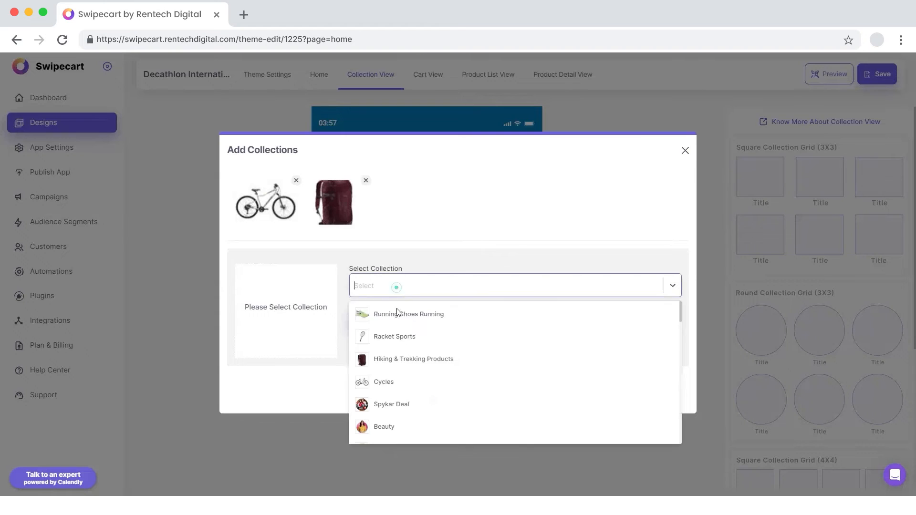
left_click(384, 335)
left_click(385, 320)
left_click(394, 287)
left_click(399, 314)
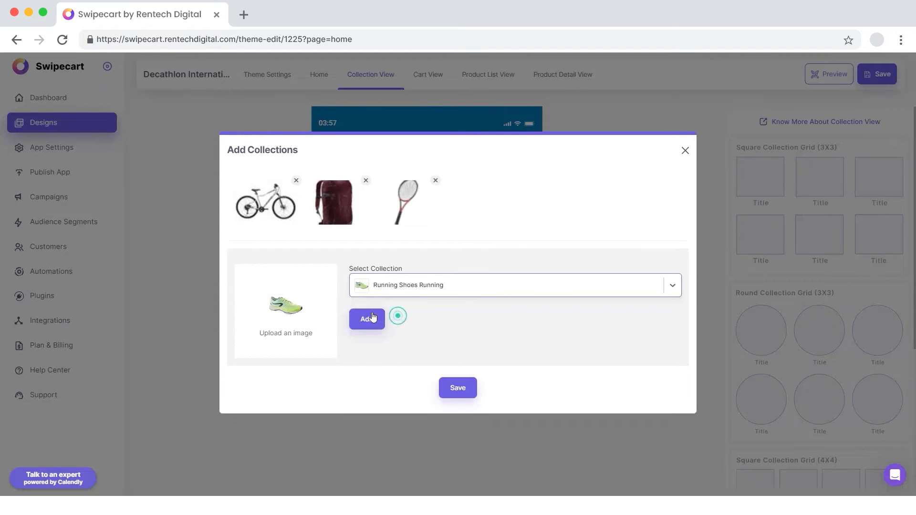
left_click(369, 319)
left_click(463, 393)
scroll(794, 361, "down", 5)
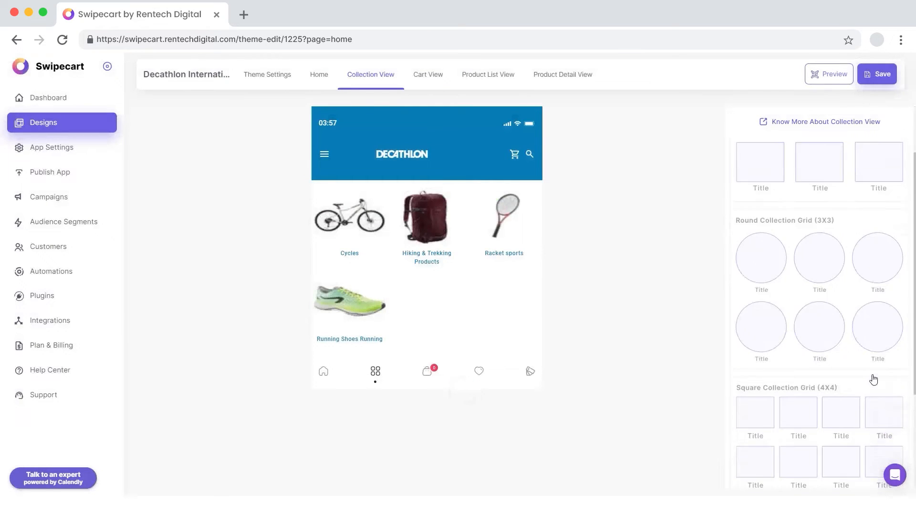
left_click(824, 317)
Step: Try Cart list 1 and Cart list 4 in the Cart View and settle on Cart list 5
left_click(428, 74)
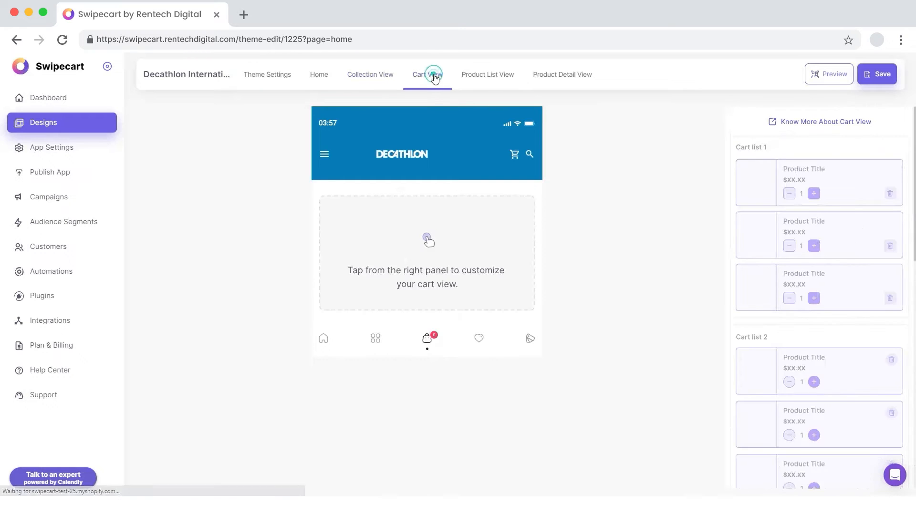
left_click(841, 249)
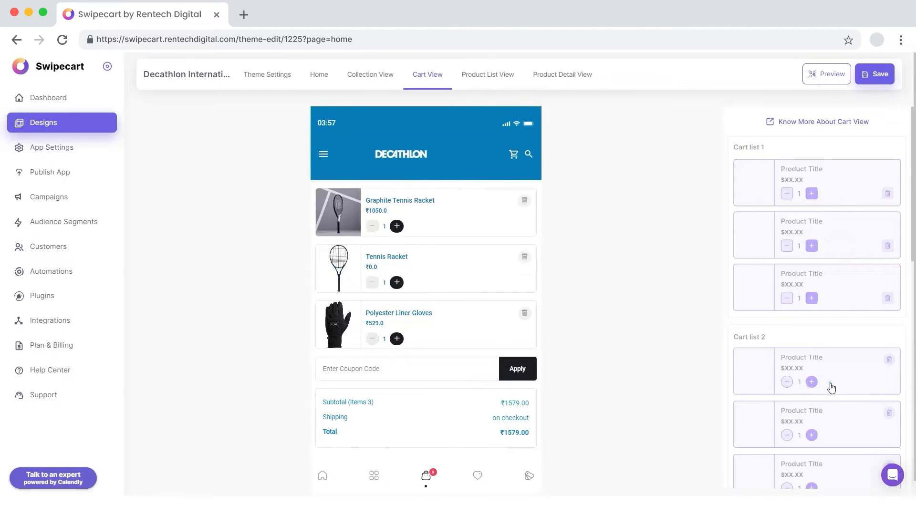
scroll(830, 381, "down", 5)
scroll(829, 353, "down", 5)
left_click(834, 346)
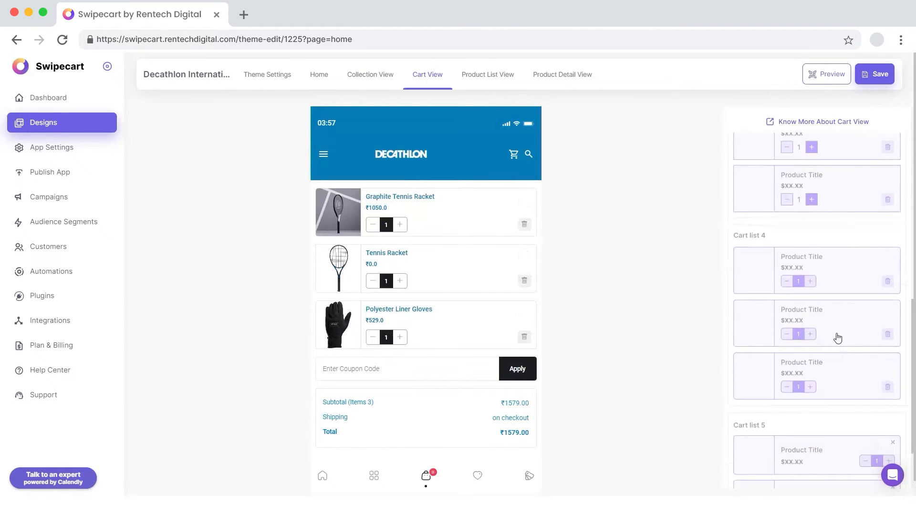
scroll(836, 362, "down", 3)
left_click(839, 393)
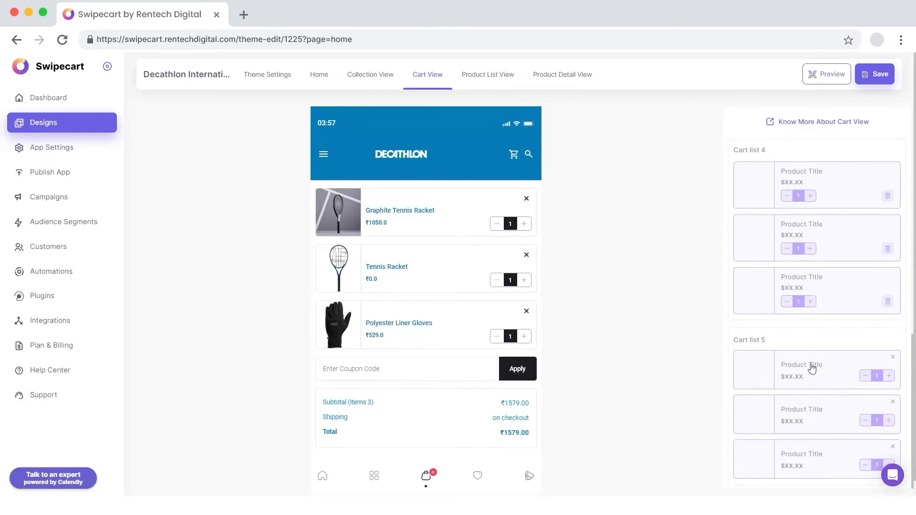
Step: Try Product list 1 and Product list 2 in the Product List View and settle on Product grid widget 1
left_click(489, 76)
left_click(815, 207)
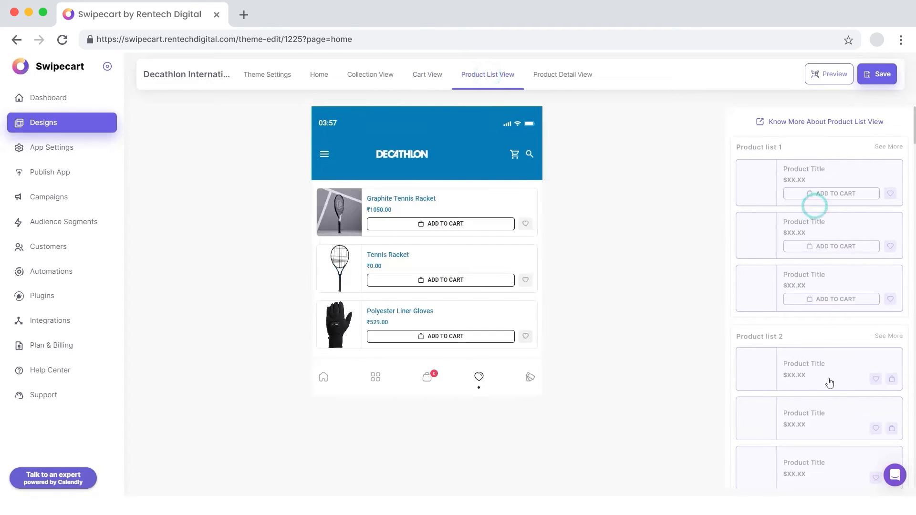
left_click(828, 380)
scroll(825, 369, "down", 6)
left_click(825, 365)
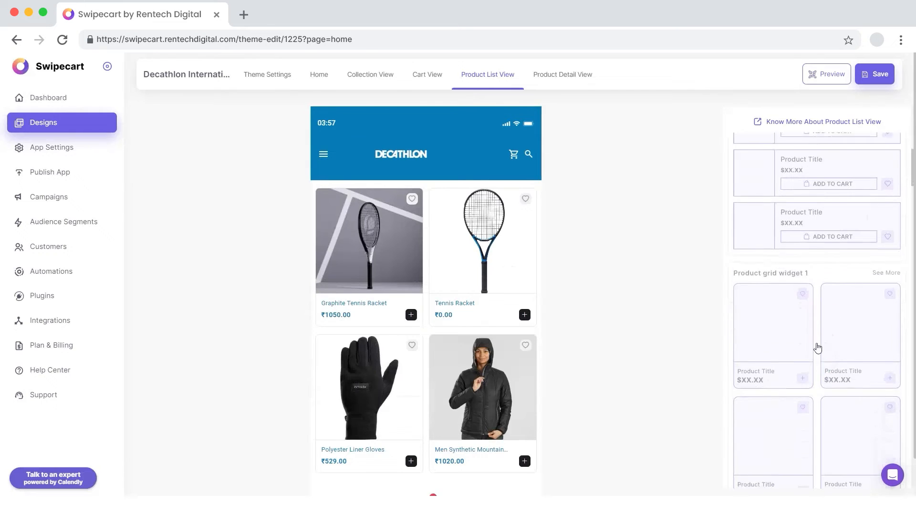
Step: Open the Product Detail View and choose Graphite Tennis Racket as the product to display
left_click(557, 75)
left_click(564, 130)
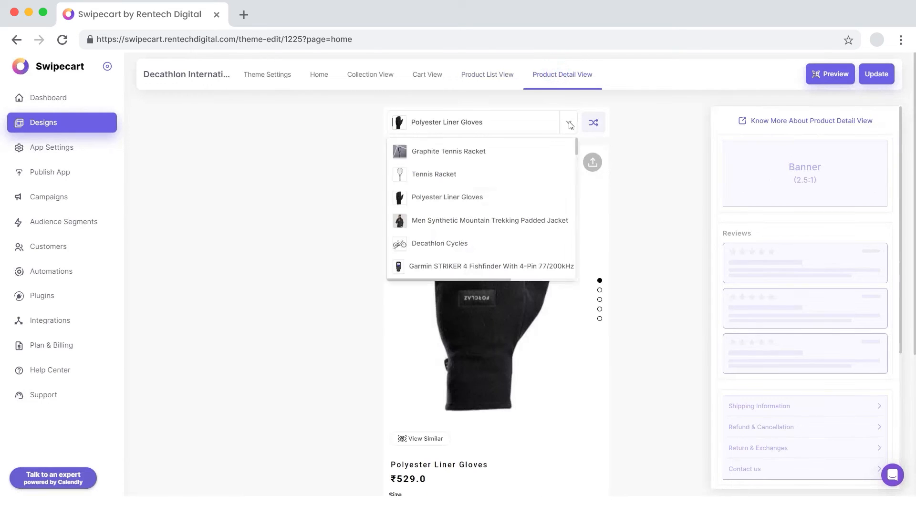
left_click(474, 149)
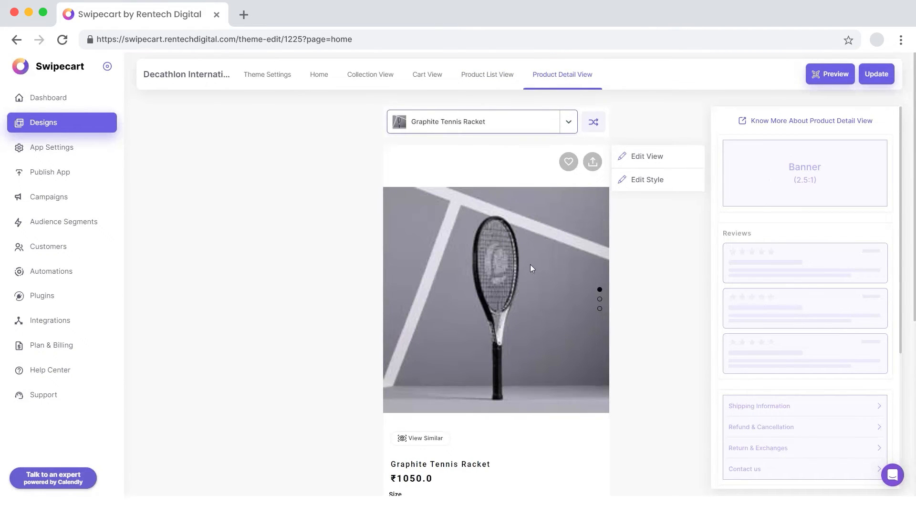
scroll(531, 264, "down", 3)
scroll(531, 262, "up", 3)
Step: Browse the product image view variations, try Variation 4, and save Variation 6 for the product detail page
left_click(639, 159)
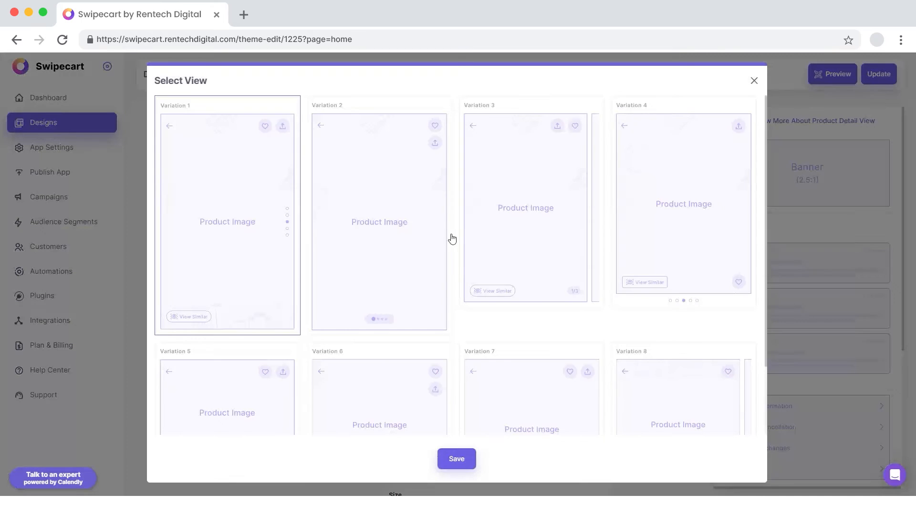
scroll(669, 264, "down", 2)
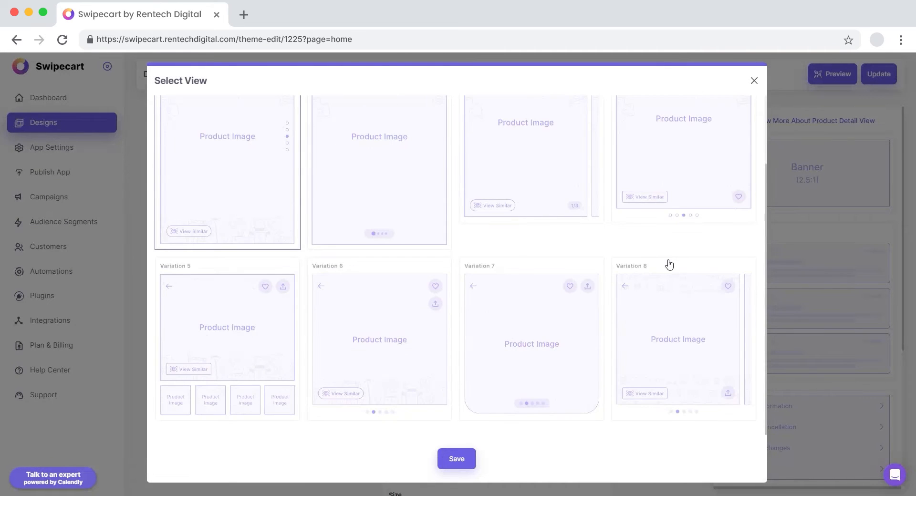
scroll(673, 253, "up", 2)
left_click(685, 210)
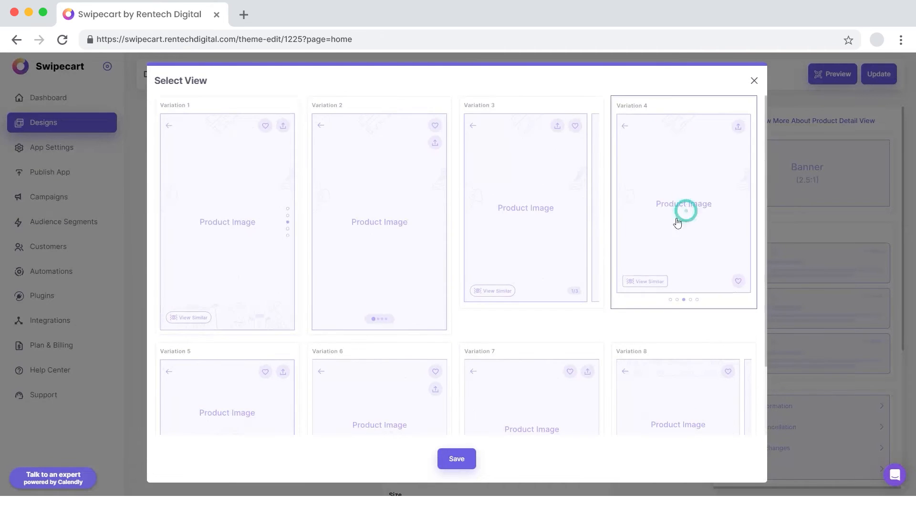
scroll(386, 341, "down", 2)
left_click(386, 341)
left_click(459, 461)
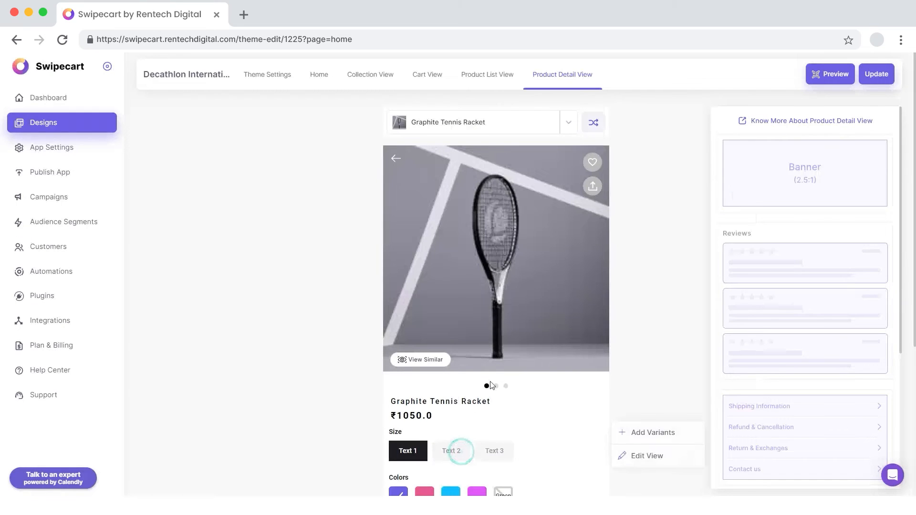
Step: Set the product image style to Cover with Dynamic Image height enabled and save it
left_click(644, 180)
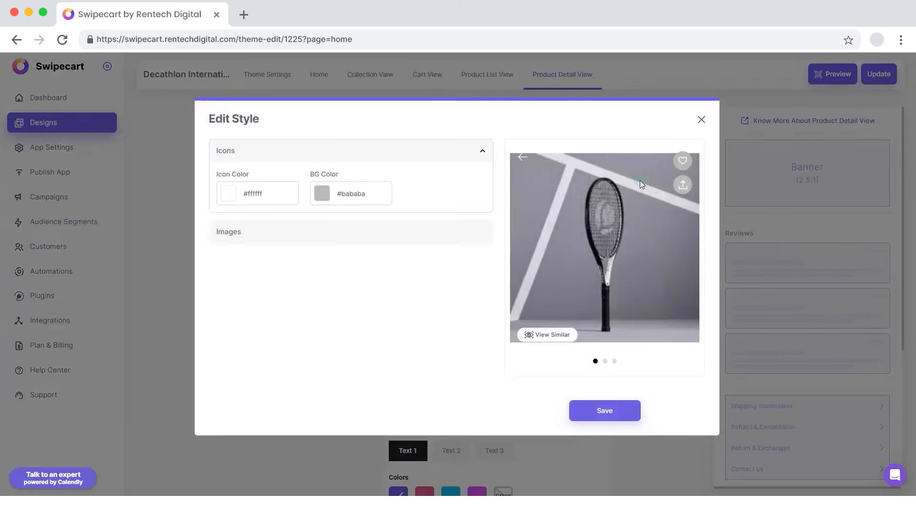
left_click(273, 241)
left_click(467, 336)
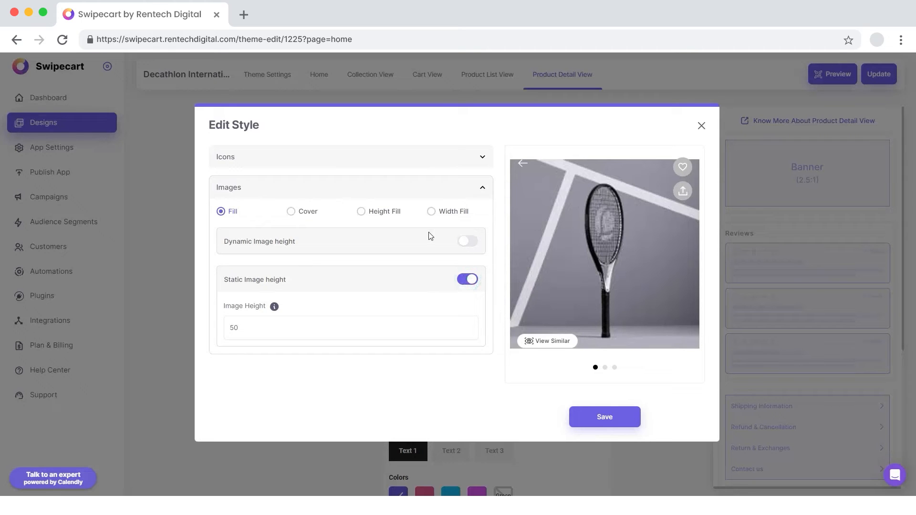
left_click(467, 242)
left_click(291, 210)
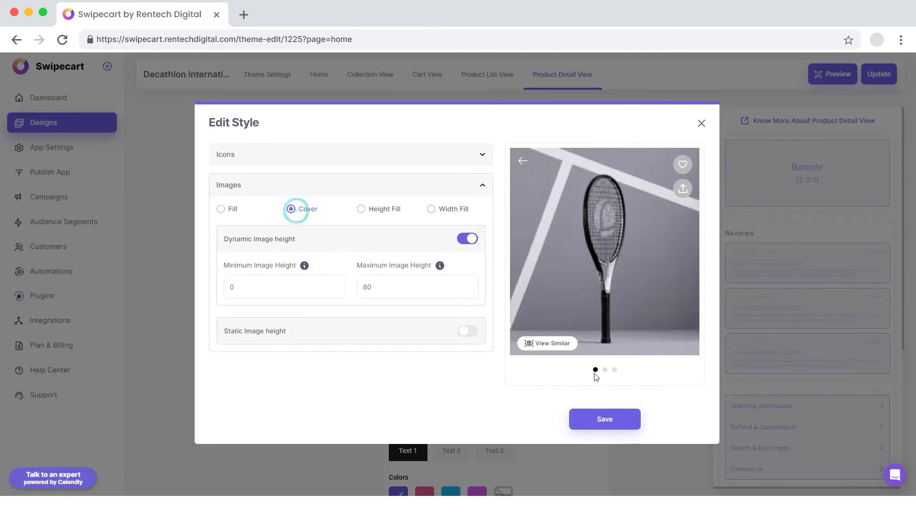
left_click(625, 419)
Step: Change the variant selector's Text View to Variation 2 and save it
scroll(589, 258, "down", 4)
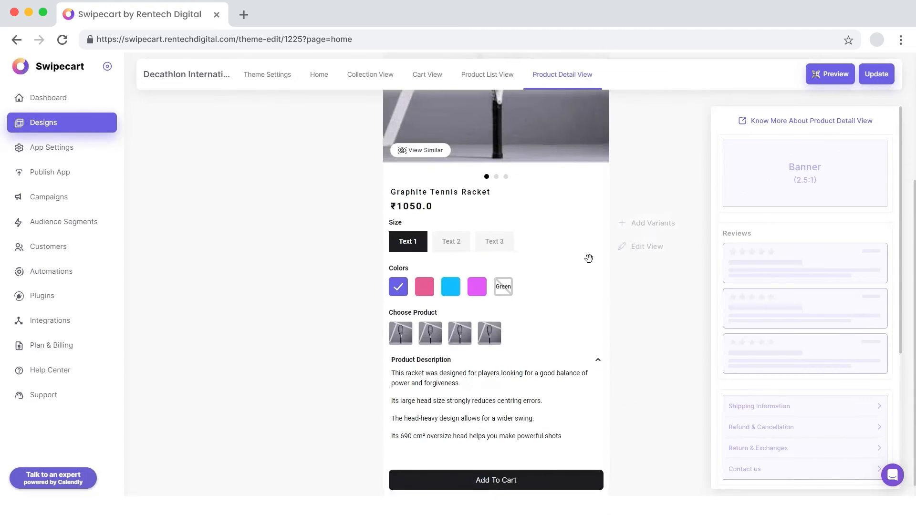
left_click(652, 246)
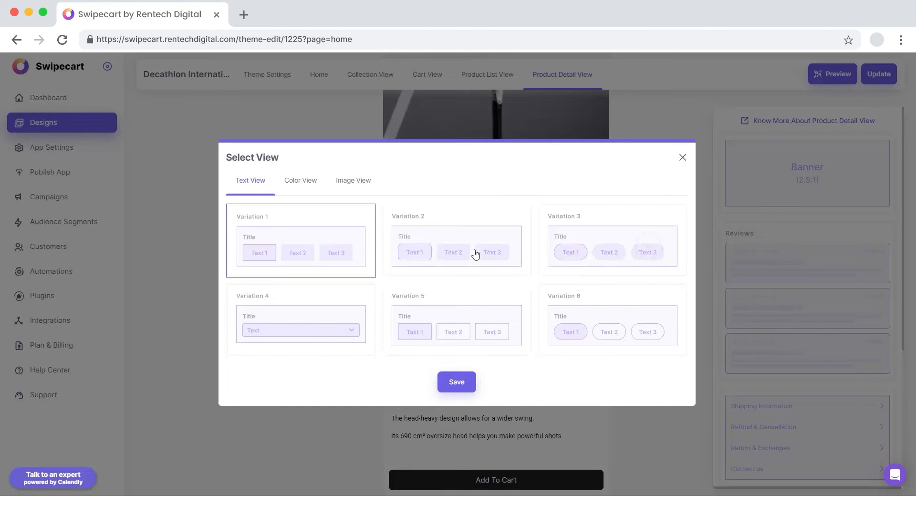
left_click(475, 254)
left_click(457, 380)
scroll(560, 323, "down", 1)
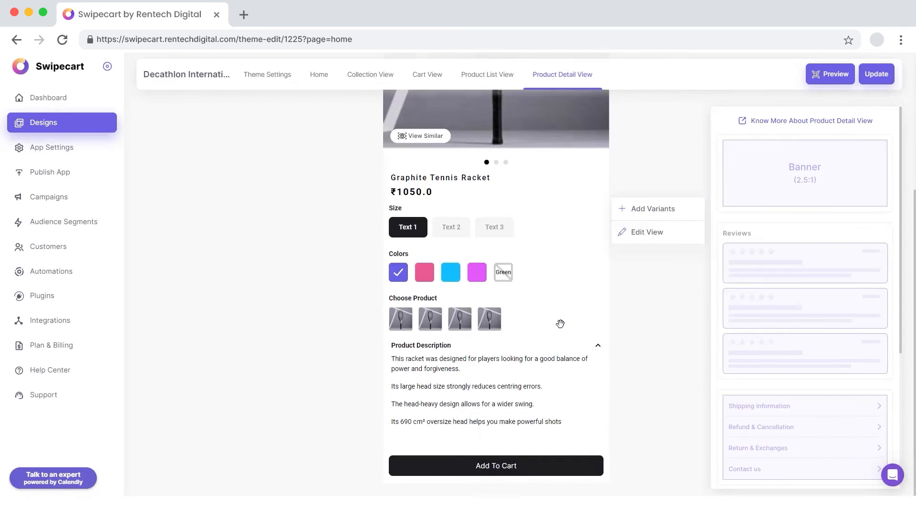
Step: Add a Banner block below the product description and link it internally to the Cycles collection
left_click(804, 183)
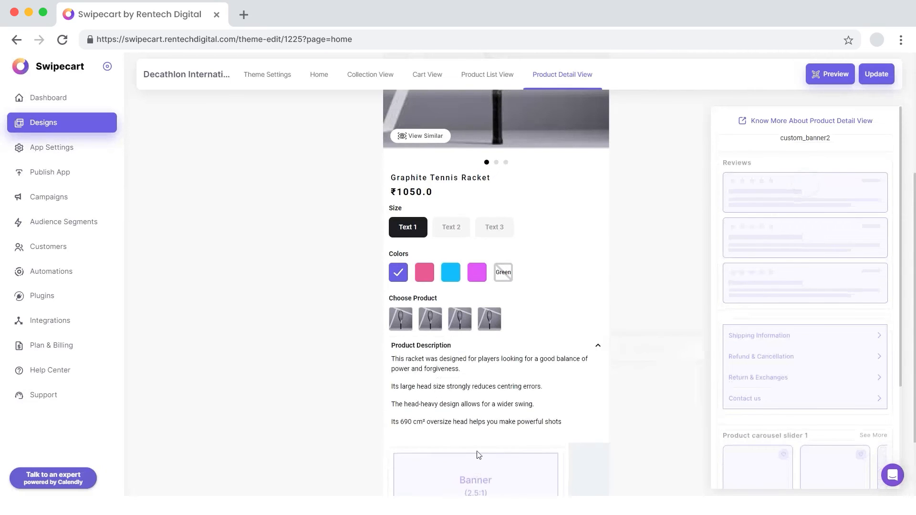
left_click(638, 353)
left_click(425, 288)
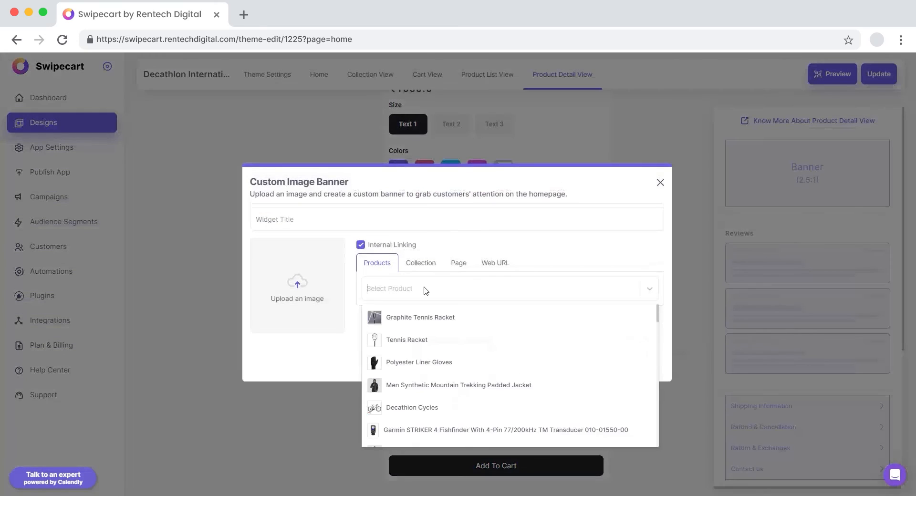
left_click(422, 263)
left_click(405, 290)
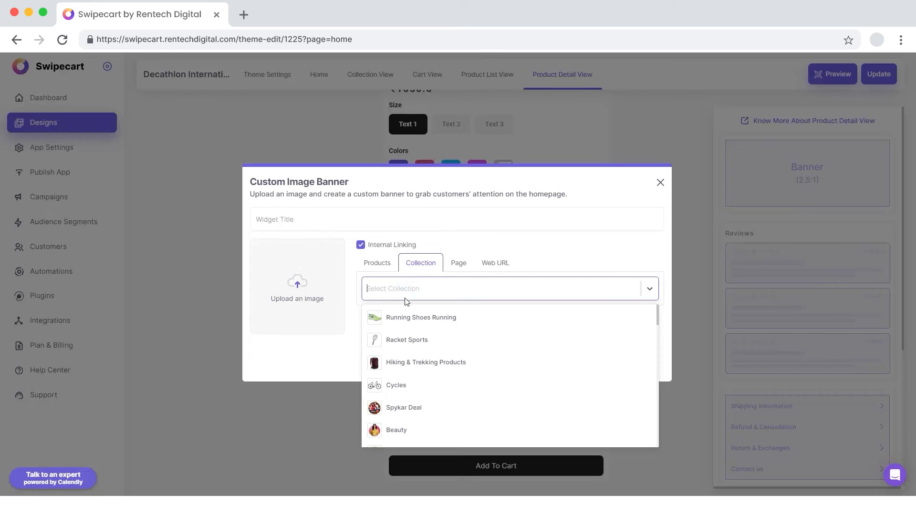
left_click(405, 386)
Step: Upload image 6 from the Decathlon International folder to the custom banner and save the banner
left_click(310, 283)
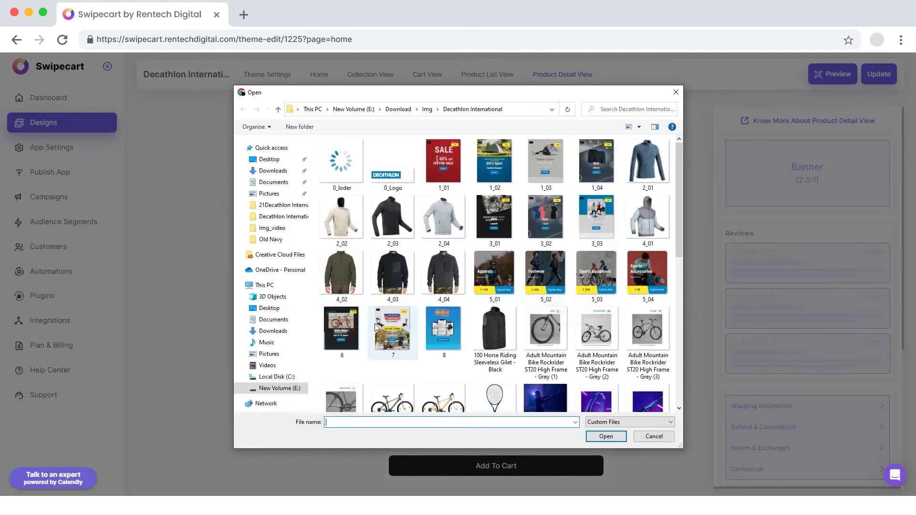
left_click(341, 329)
left_click(605, 436)
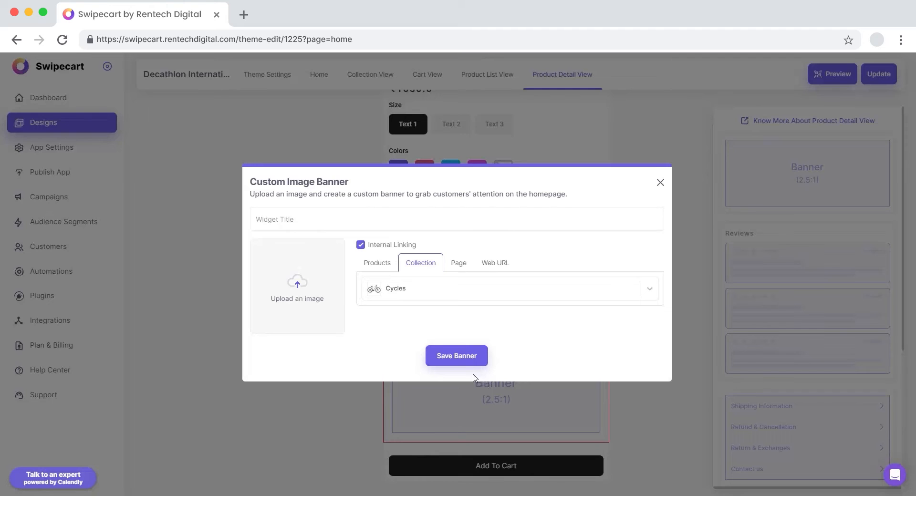
left_click(461, 359)
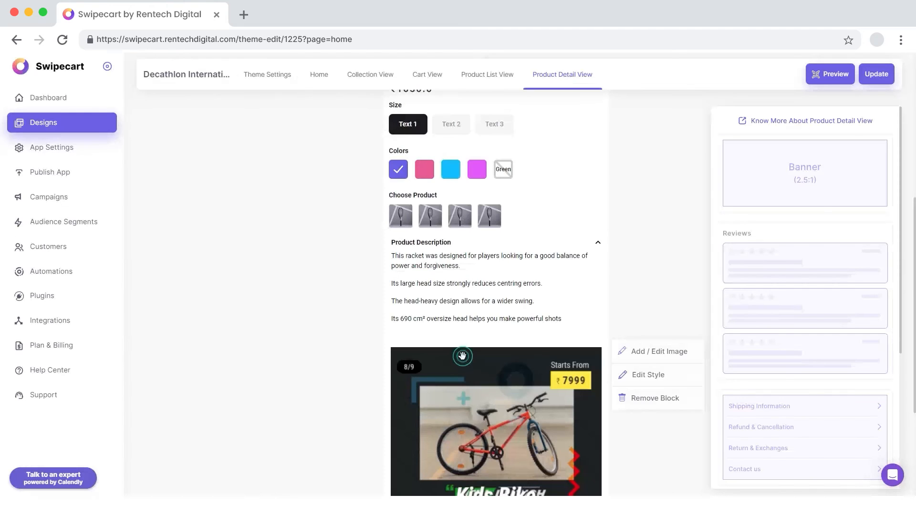
Step: Review the Kids Bike banner's radius, padding and image style settings and save them
scroll(525, 377, "down", 3)
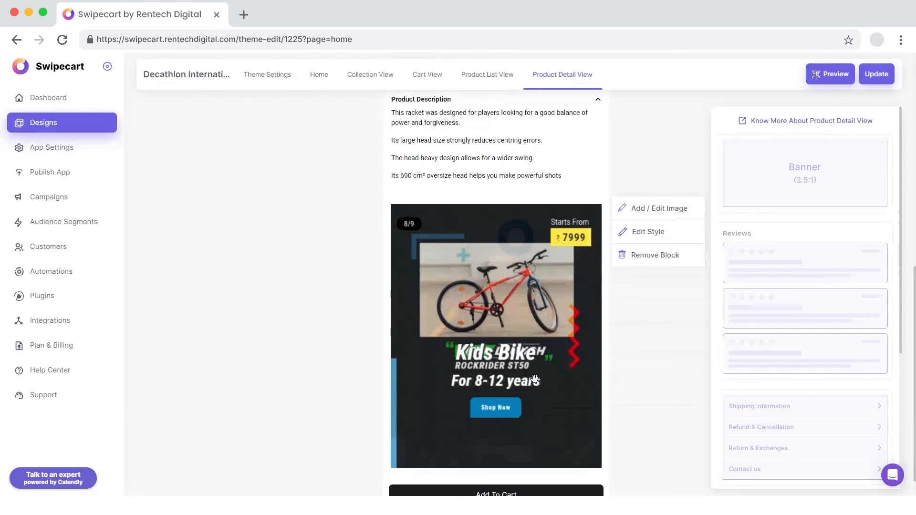
left_click(649, 231)
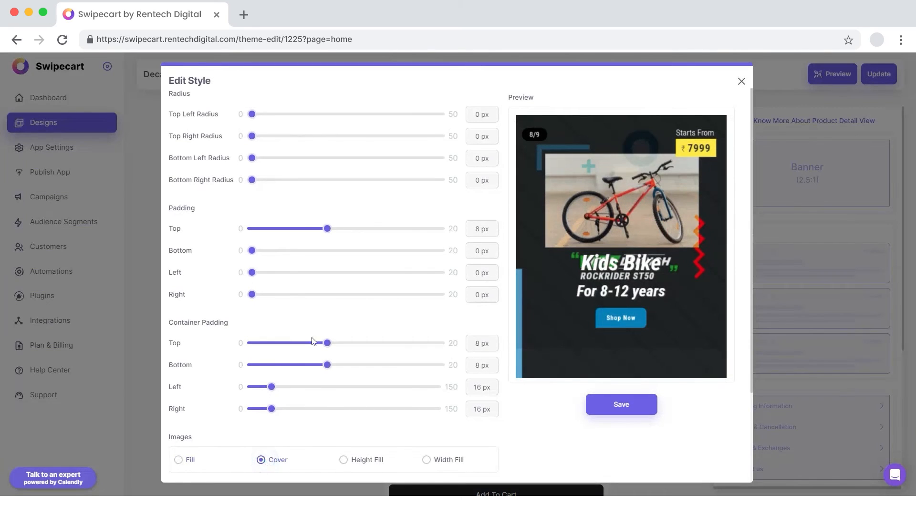
scroll(364, 384, "down", 3)
left_click(641, 406)
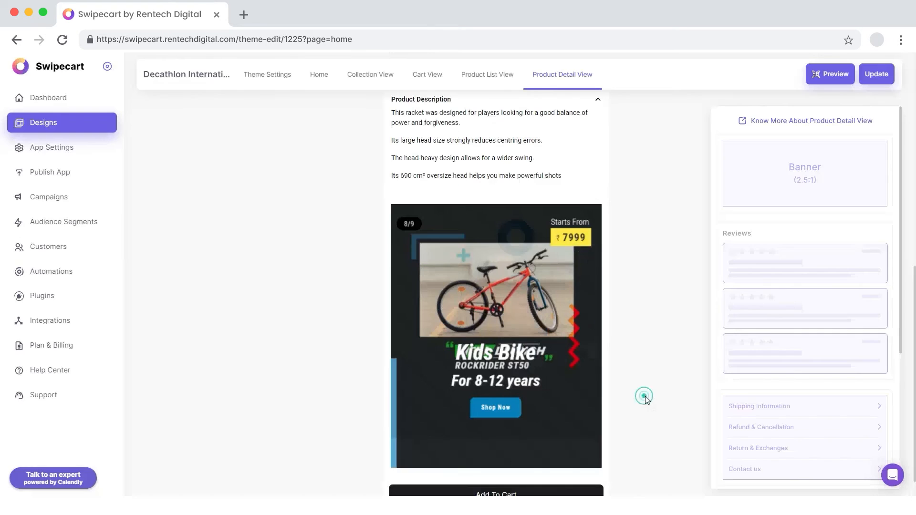
Step: Add the Reviews block below the Kids Bike banner
scroll(810, 322, "down", 2)
left_click_drag(789, 220, 492, 477)
scroll(519, 375, "down", 3)
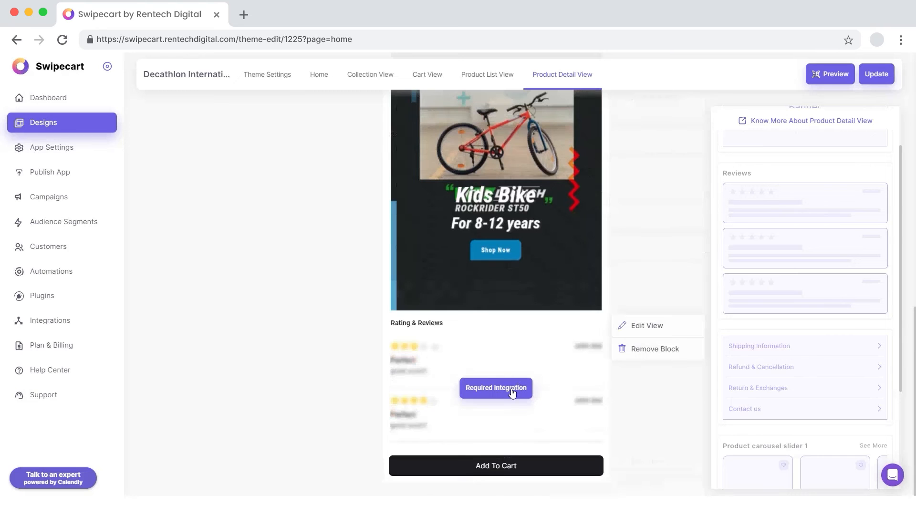
Step: Add the shipping and returns information block below the reviews, switch it to Variation 2, and save its content with blank URLs
scroll(776, 307, "down", 2)
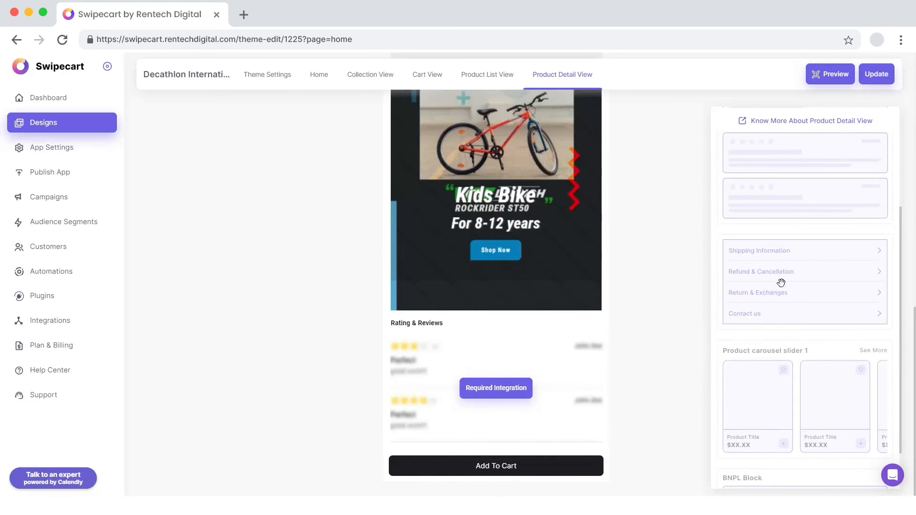
left_click_drag(781, 273, 514, 400)
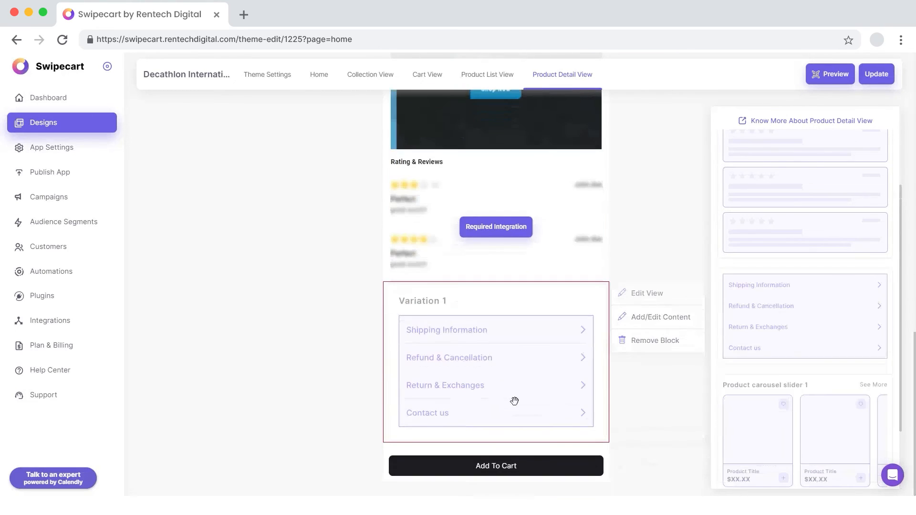
left_click(644, 294)
left_click(464, 279)
left_click(456, 349)
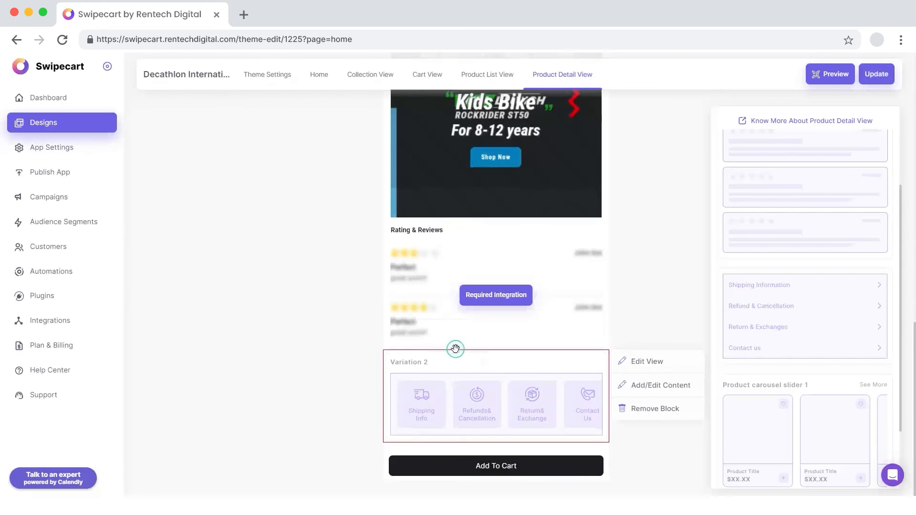
left_click(645, 388)
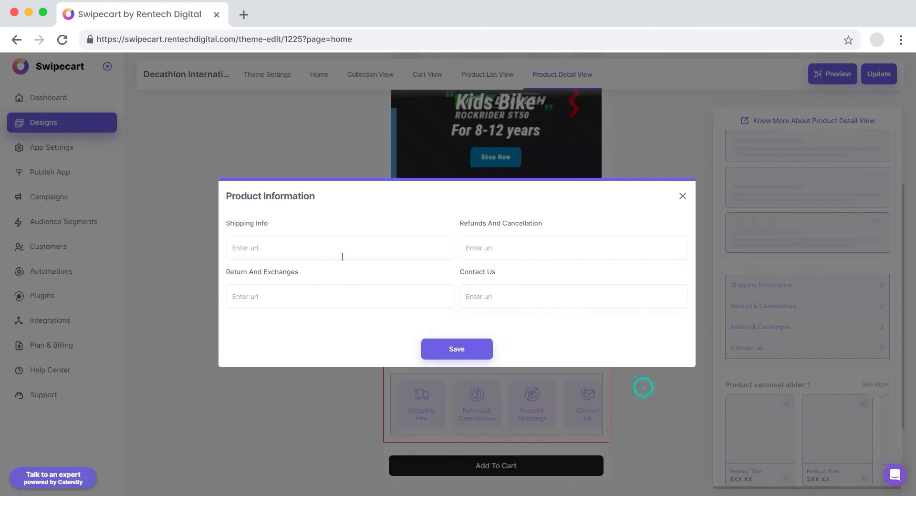
left_click(456, 351)
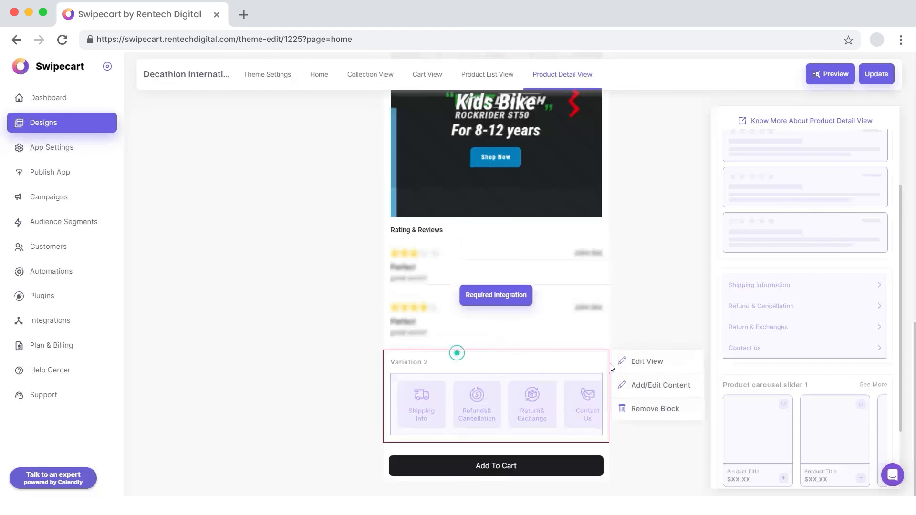
Step: Add the Product carousel slider 1 block, change it to a two-column grid with wishlist and cart icons on the images, and save its style
left_click_drag(783, 383, 482, 491)
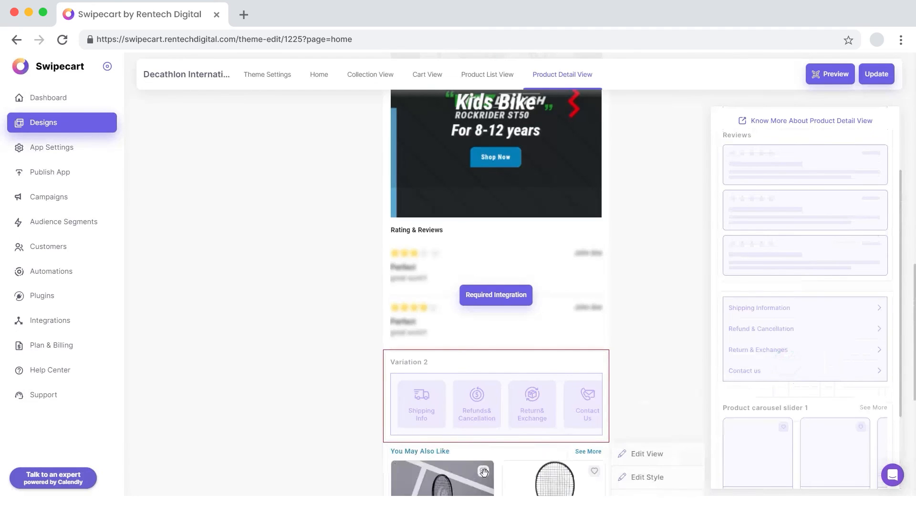
scroll(500, 396, "down", 5)
left_click(658, 167)
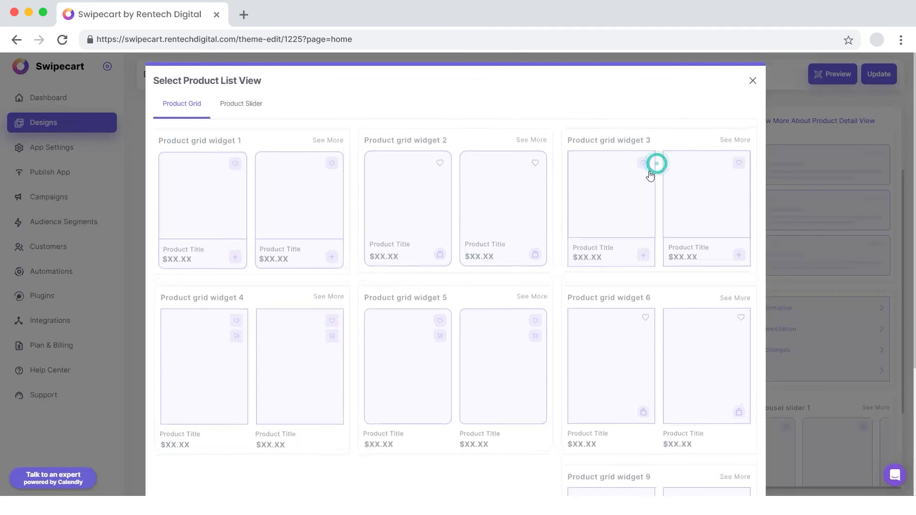
scroll(477, 277, "down", 4)
left_click(265, 185)
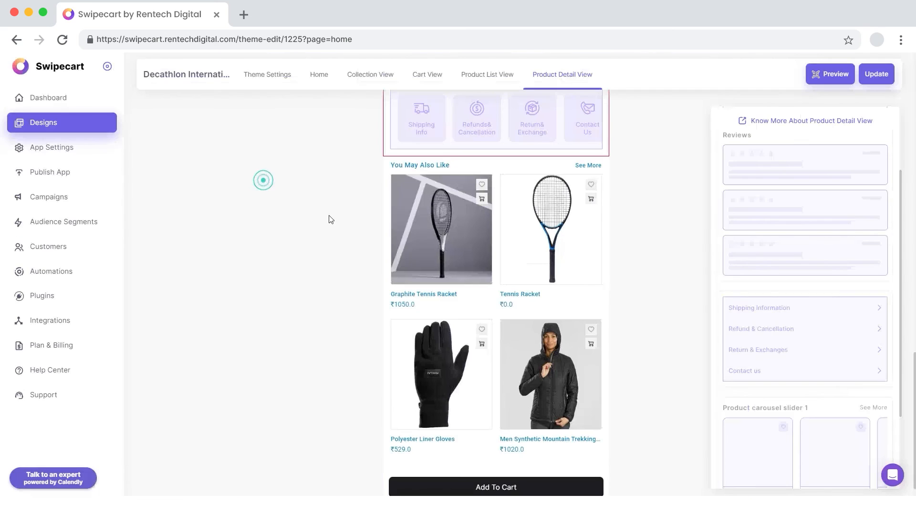
left_click(640, 192)
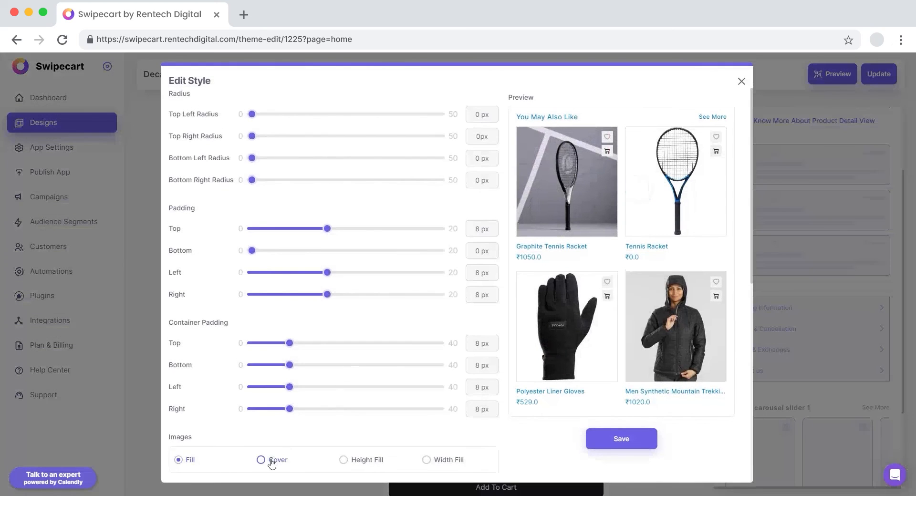
left_click(620, 443)
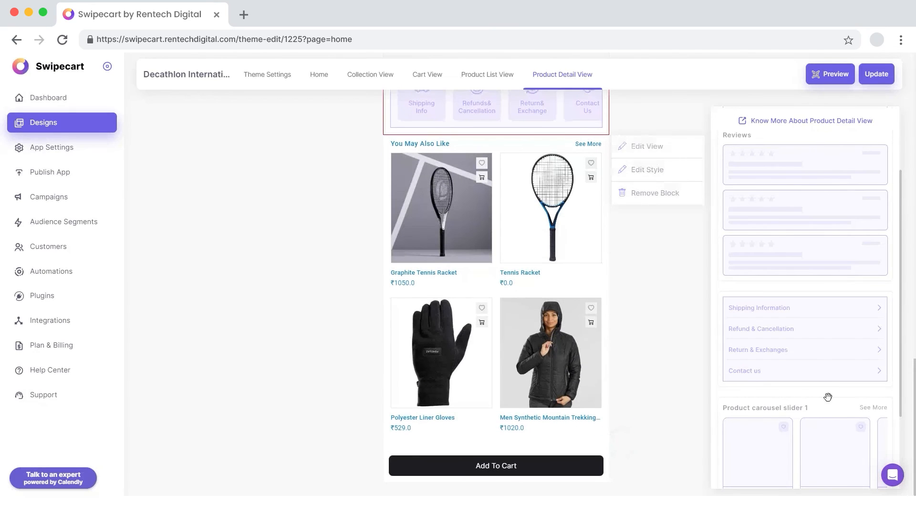
Step: Add the BNPL Block below the You May Also Like products
scroll(831, 403, "down", 3)
left_click_drag(793, 446, 503, 472)
Step: Examine the Klarna buy-now-pay-later integration details among the available integrations and return to the design
left_click(53, 321)
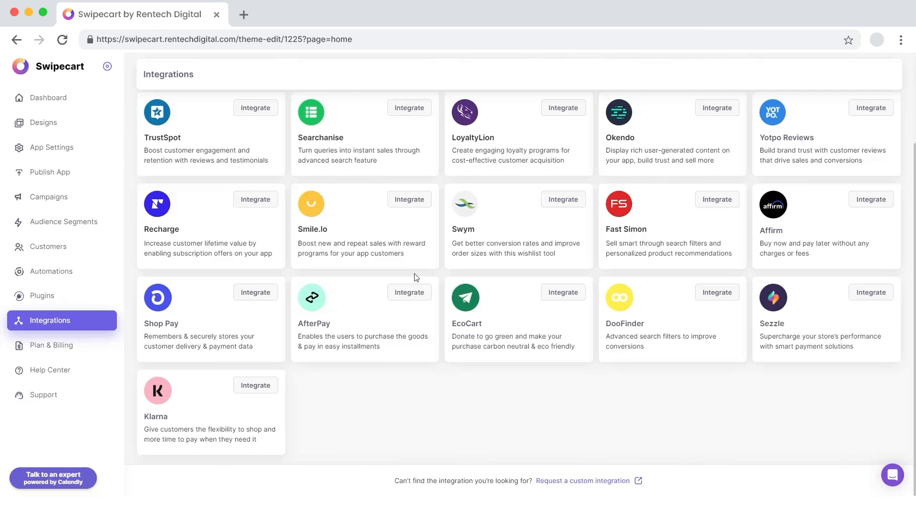
left_click(257, 386)
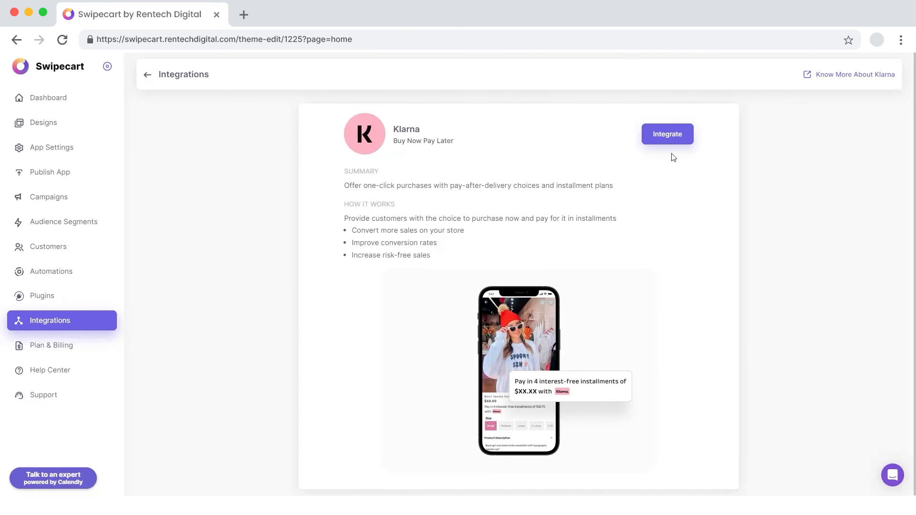
left_click(146, 78)
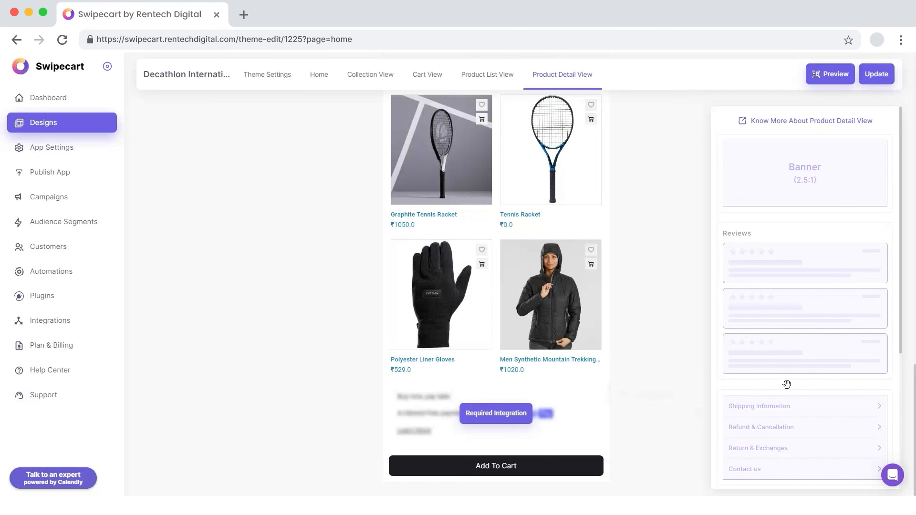
Step: Update the product detail layout and confirm applying the changes to the live app
scroll(786, 385, "down", 4)
scroll(773, 374, "up", 4)
left_click(892, 74)
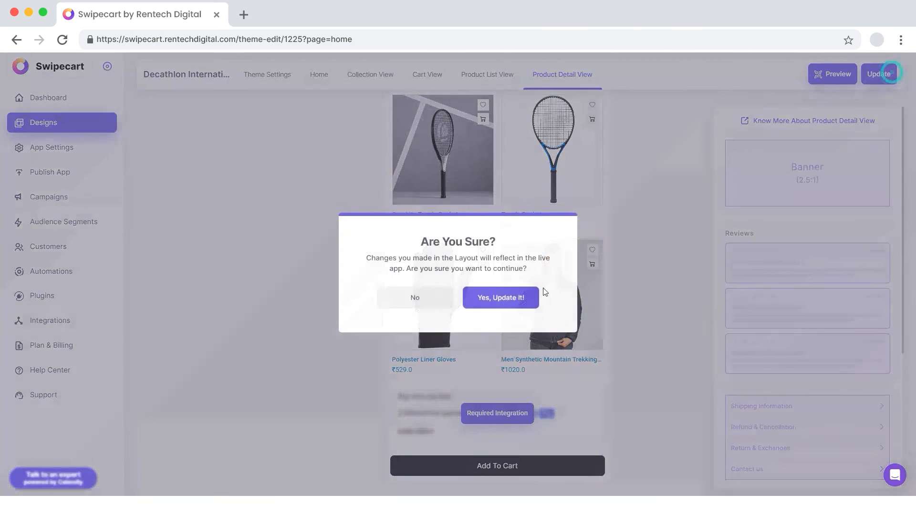
left_click(501, 296)
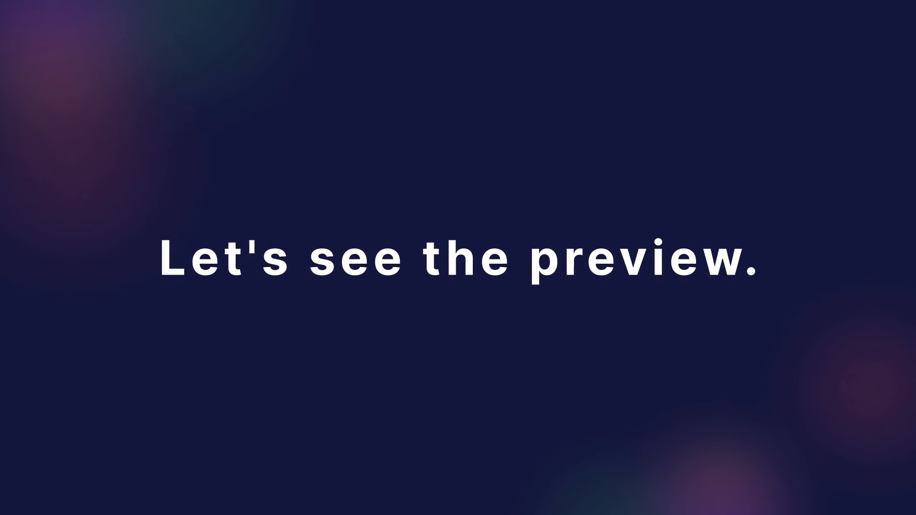